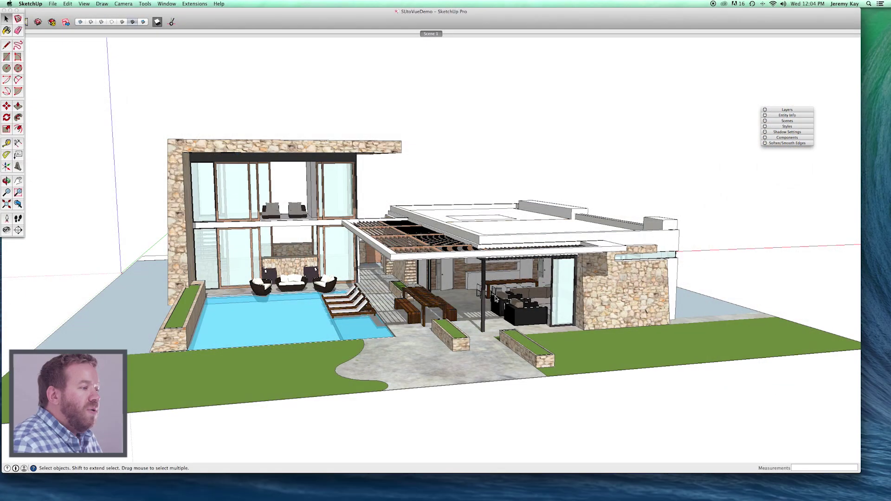
# Examine the house model from several angles, including the pool terrace and the stone wall texture up close.
pyautogui.scroll(5, 322, 286)
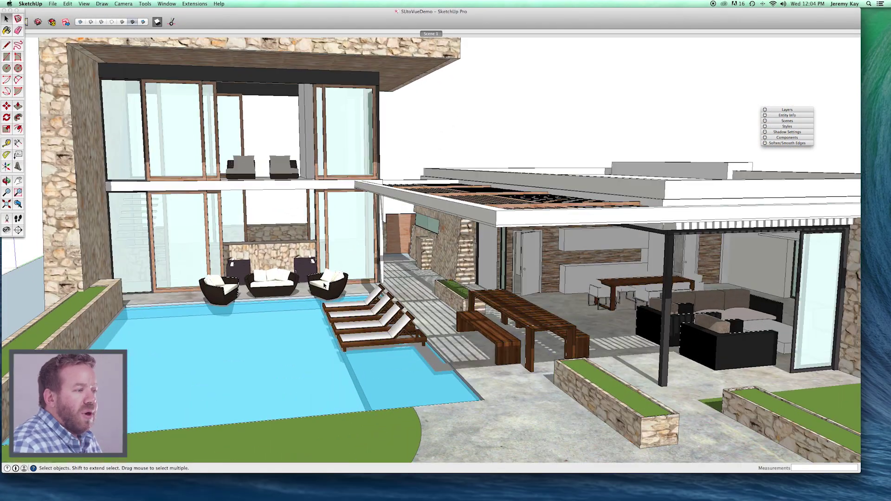
pyautogui.scroll(-5, 323, 286)
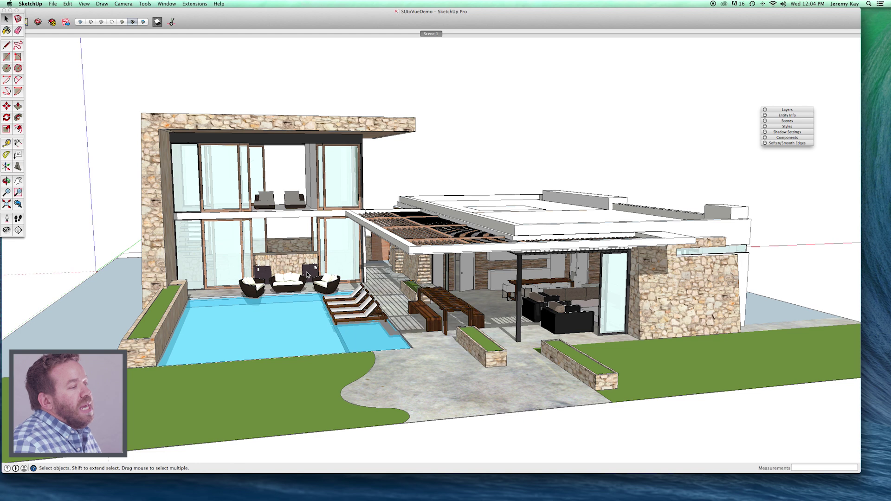
pyautogui.moveTo(305, 286); pyautogui.dragTo(417, 275, button='middle')
pyautogui.moveTo(645, 229); pyautogui.dragTo(516, 250, button='middle')
pyautogui.scroll(3, 517, 250)
pyautogui.scroll(3, 517, 249)
pyautogui.moveTo(410, 242); pyautogui.dragTo(611, 239, button='middle')
pyautogui.scroll(-5, 458, 238)
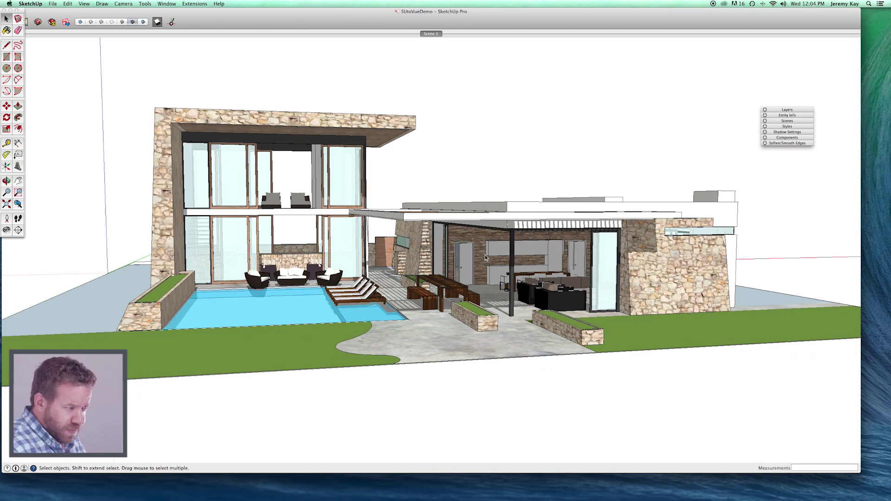
pyautogui.scroll(5, 482, 255)
pyautogui.scroll(-5, 461, 267)
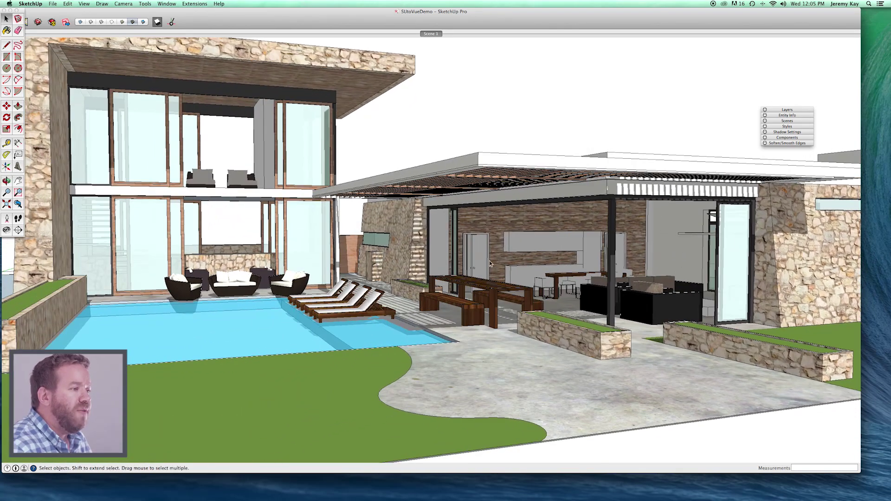
pyautogui.moveTo(491, 264); pyautogui.dragTo(413, 290, button='middle')
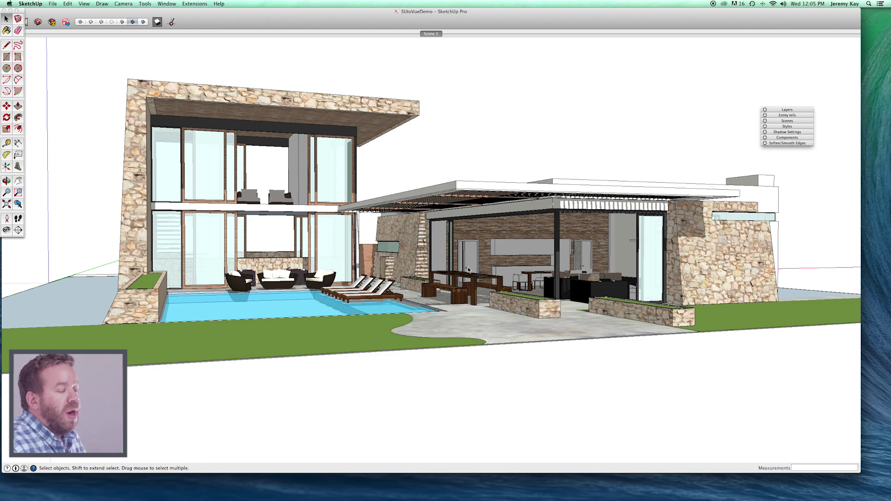
pyautogui.moveTo(417, 255); pyautogui.dragTo(294, 212, button='middle')
pyautogui.scroll(5, 185, 197)
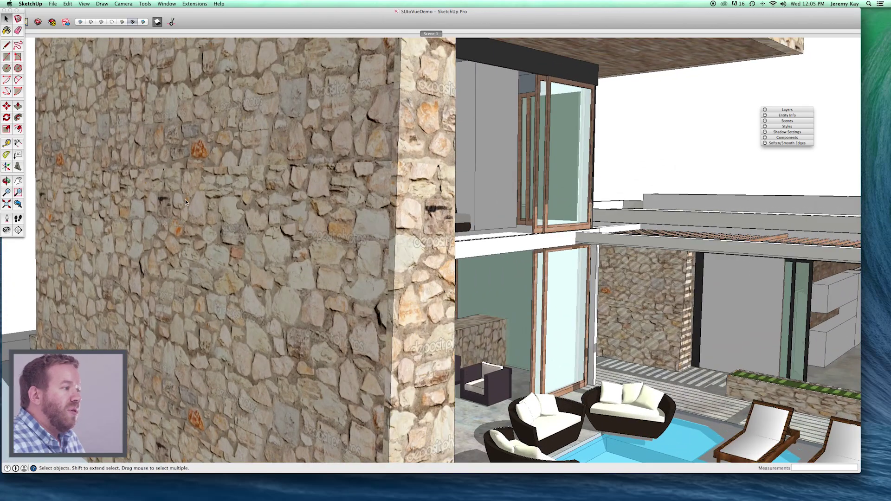
pyautogui.scroll(-2, 225, 209)
pyautogui.moveTo(224, 208); pyautogui.dragTo(197, 179, button='middle')
pyautogui.press('f')
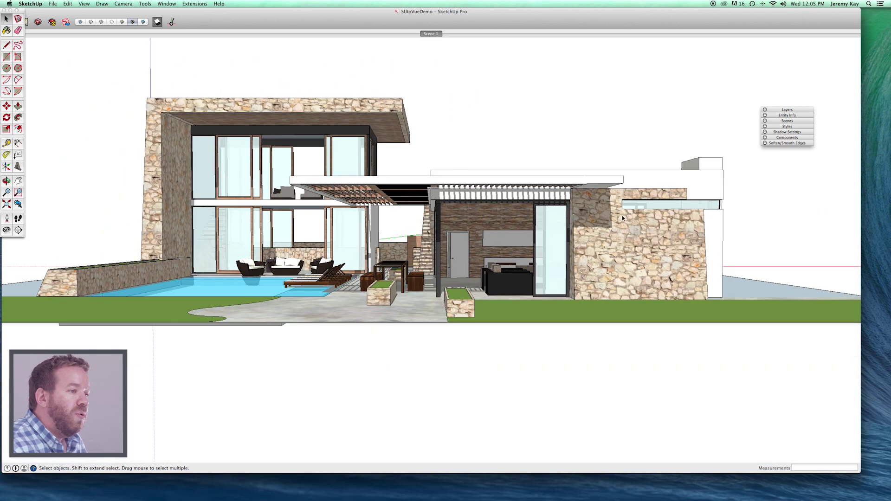
# Examine the covered patio, open living area and planters up close, and view the whole house from the pool side.
pyautogui.moveTo(656, 224); pyautogui.dragTo(757, 236, button='middle')
pyautogui.scroll(5, 639, 252)
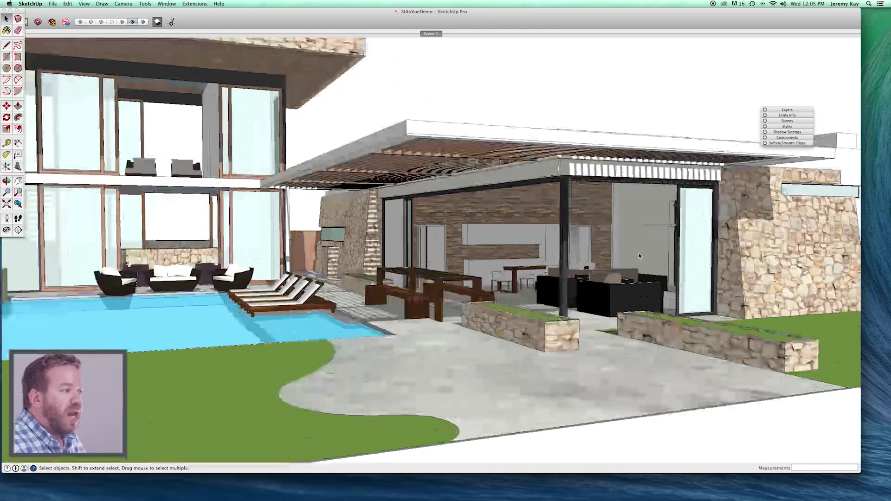
pyautogui.scroll(3, 601, 263)
pyautogui.moveTo(601, 264); pyautogui.dragTo(456, 286, button='middle')
pyautogui.scroll(3, 283, 354)
pyautogui.scroll(3, 325, 334)
pyautogui.scroll(-3, 505, 245)
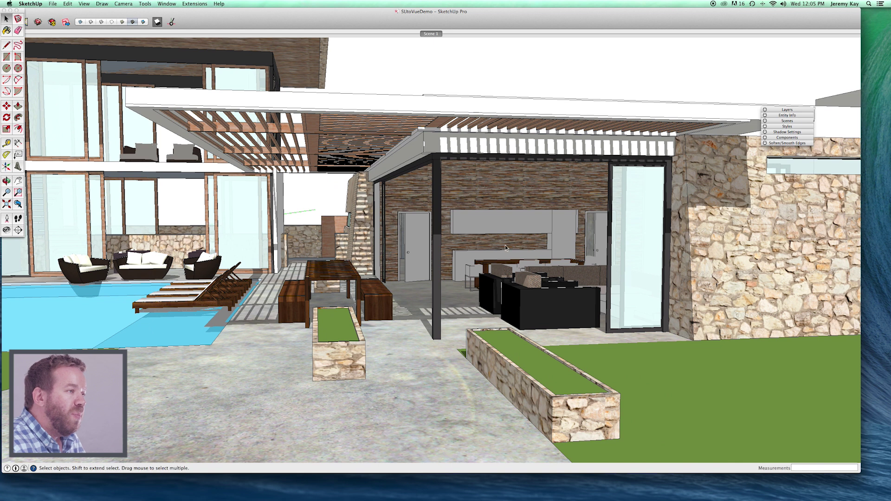
pyautogui.scroll(-3, 505, 245)
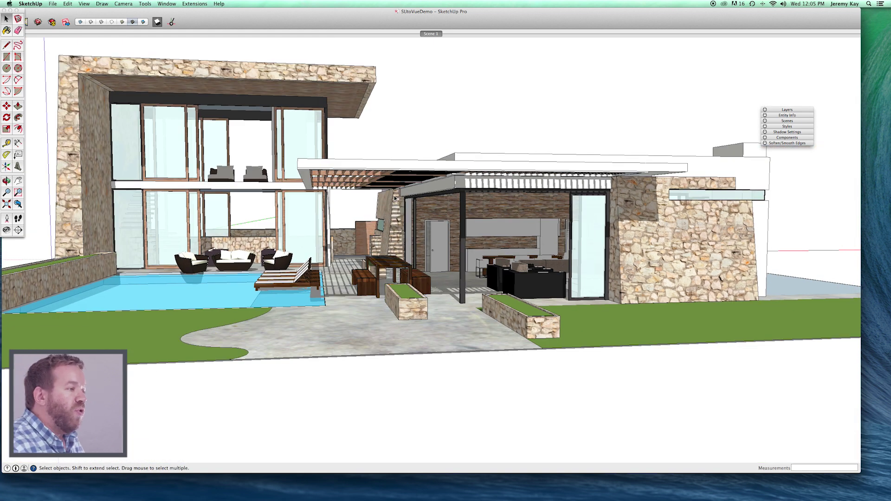
pyautogui.moveTo(351, 156); pyautogui.dragTo(411, 241, button='middle')
pyautogui.scroll(4, 411, 241)
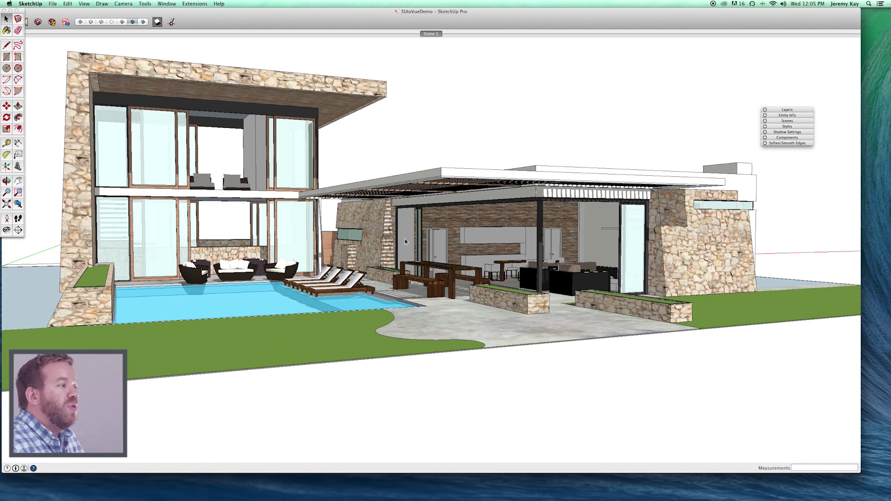
pyautogui.scroll(-3, 407, 241)
pyautogui.moveTo(411, 242); pyautogui.dragTo(410, 239, button='middle')
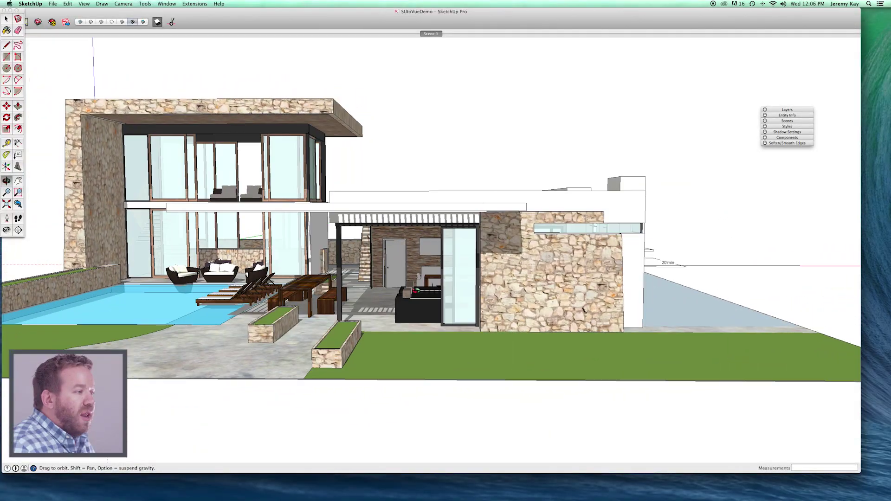
pyautogui.moveTo(575, 282); pyautogui.dragTo(482, 335)
pyautogui.moveTo(483, 336); pyautogui.dragTo(446, 332, button='middle')
pyautogui.press('space')
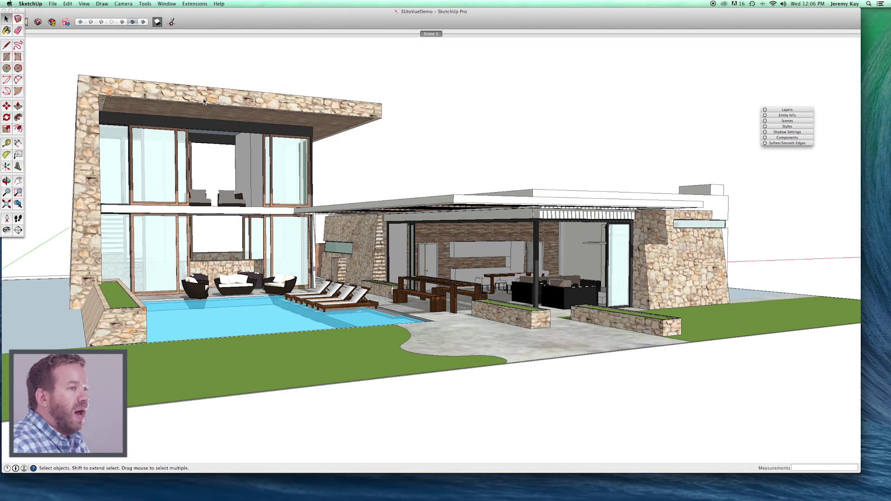
# Try the model's shadows at 11:37 AM on 10/05 in the shadow settings and check the effect on the house.
pyautogui.click(787, 132)
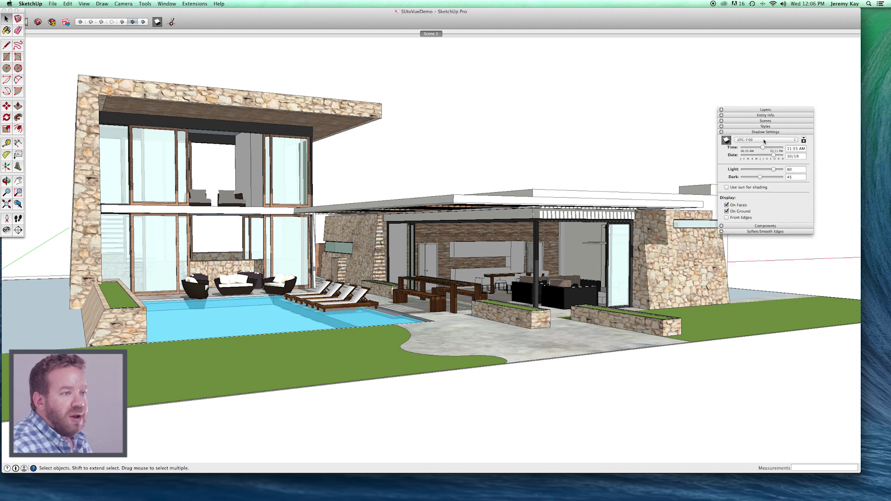
pyautogui.moveTo(763, 148)
pyautogui.mouseDown()
pyautogui.moveTo(768, 156)
pyautogui.moveTo(757, 158)
pyautogui.moveTo(772, 157)
pyautogui.moveTo(751, 147)
pyautogui.moveTo(762, 147)
pyautogui.mouseUp()
pyautogui.scroll(-3, 629, 226)
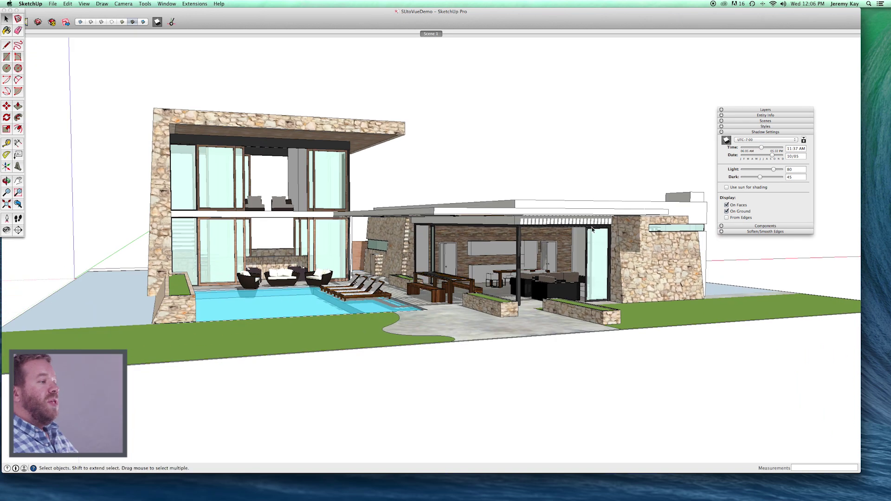
pyautogui.scroll(1, 553, 220)
pyautogui.scroll(3, 427, 241)
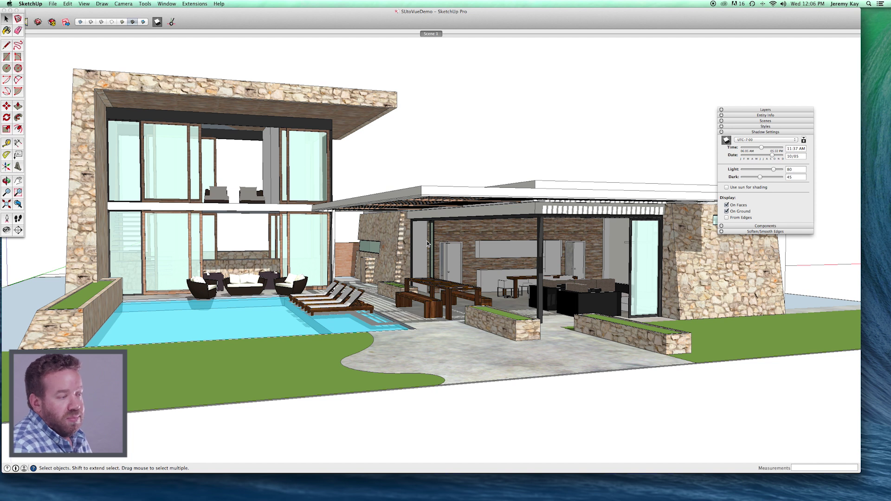
pyautogui.scroll(-3, 421, 239)
pyautogui.moveTo(421, 240); pyautogui.dragTo(427, 238, button='middle')
pyautogui.scroll(2, 427, 238)
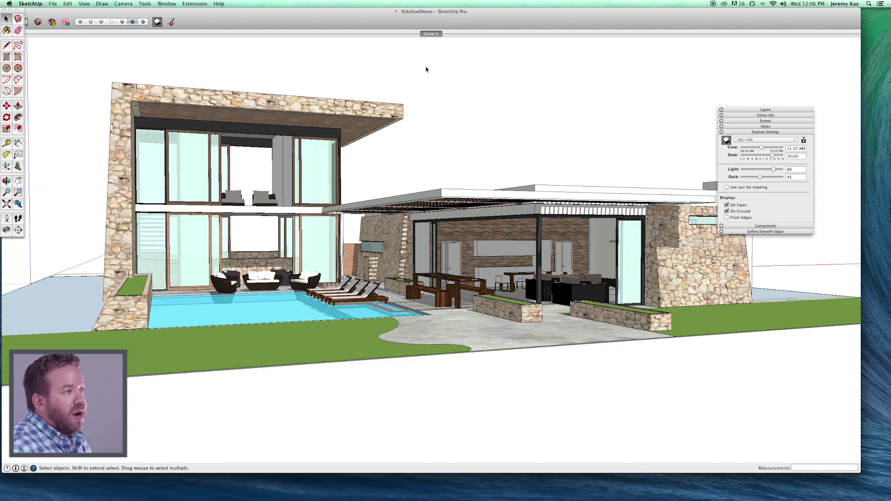
# Restore the saved Scene 1 view and compare it with shadows on and off, leaving them off.
pyautogui.click(439, 34)
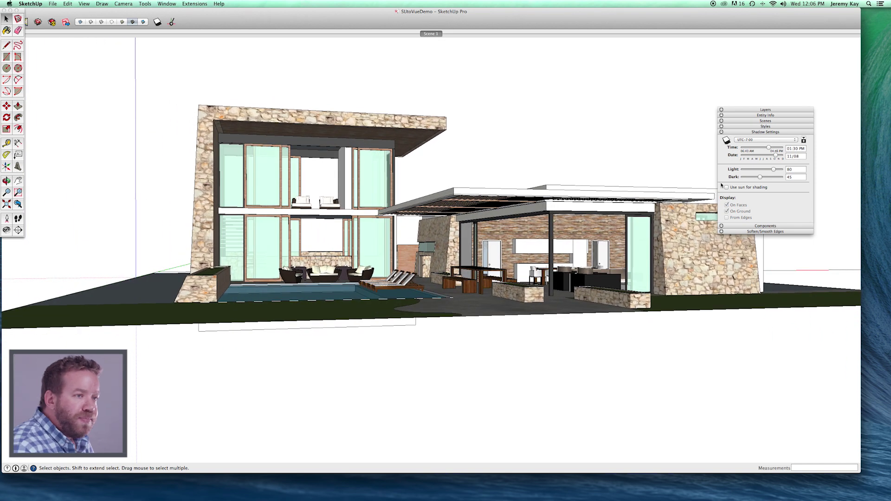
pyautogui.click(727, 141)
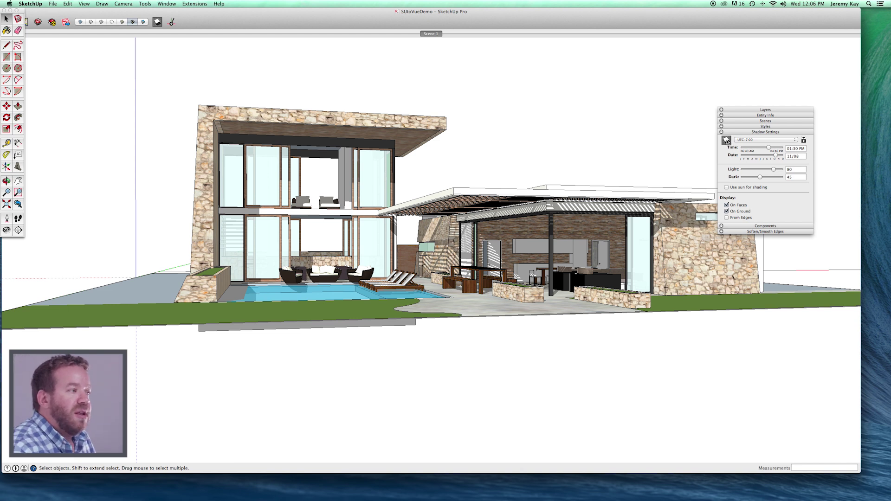
pyautogui.click(726, 139)
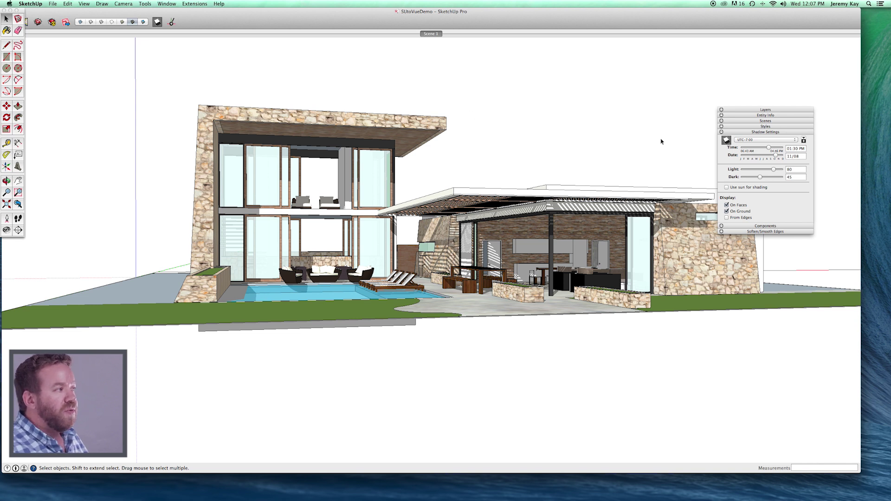
pyautogui.click(726, 141)
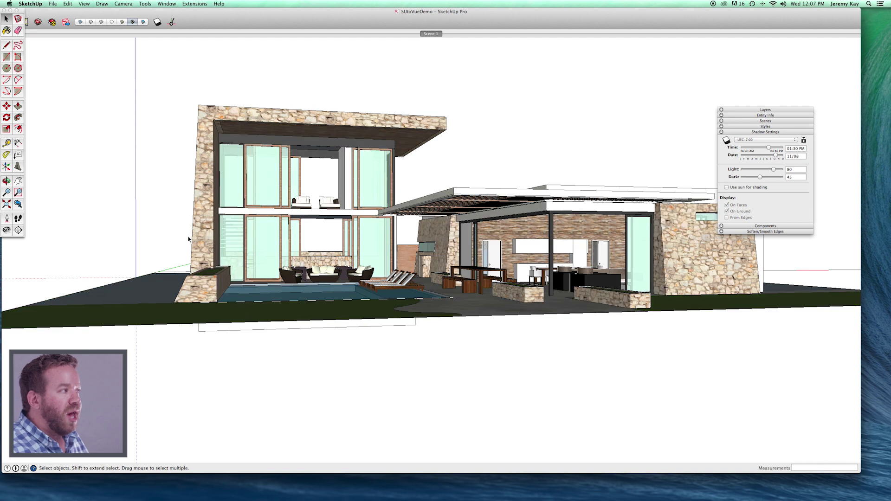
# Display the model in the Hidden Line face style and bring up the edge settings of the current style.
pyautogui.click(112, 22)
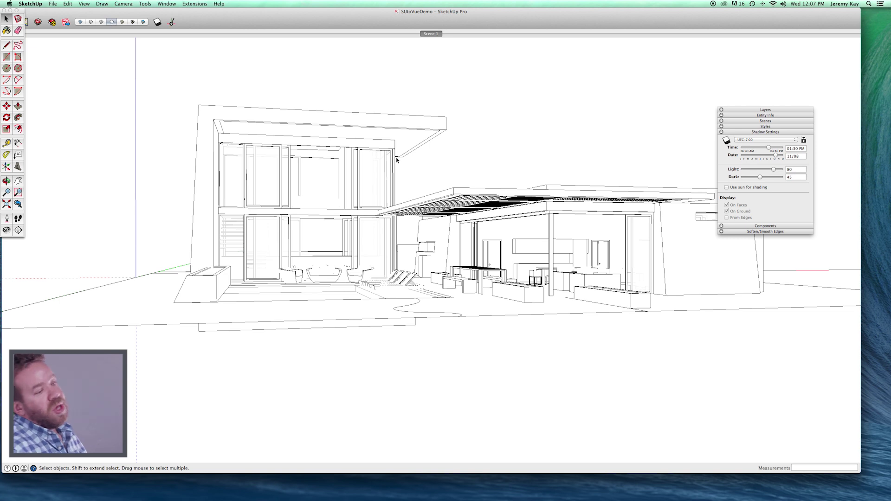
pyautogui.click(761, 133)
pyautogui.click(783, 121)
pyautogui.click(783, 121)
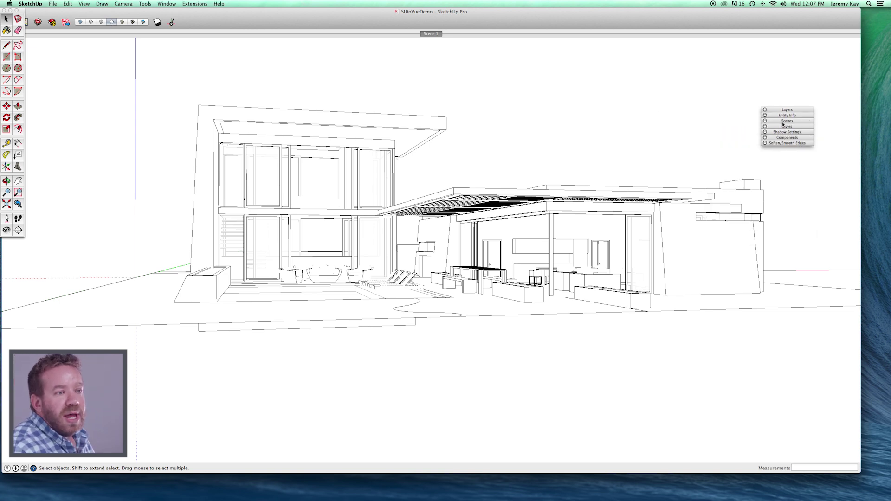
pyautogui.click(785, 127)
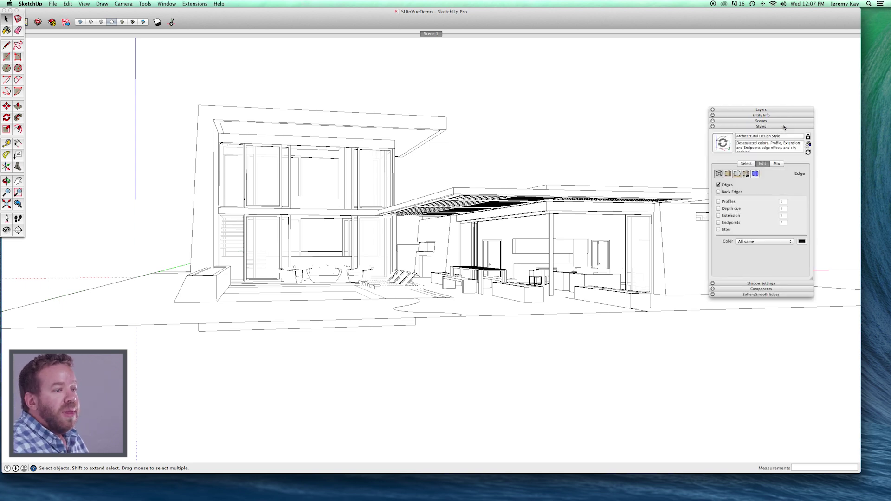
# Compare the line drawing with and without Profiles in the style's edge settings, leaving Profiles on.
pyautogui.click(727, 202)
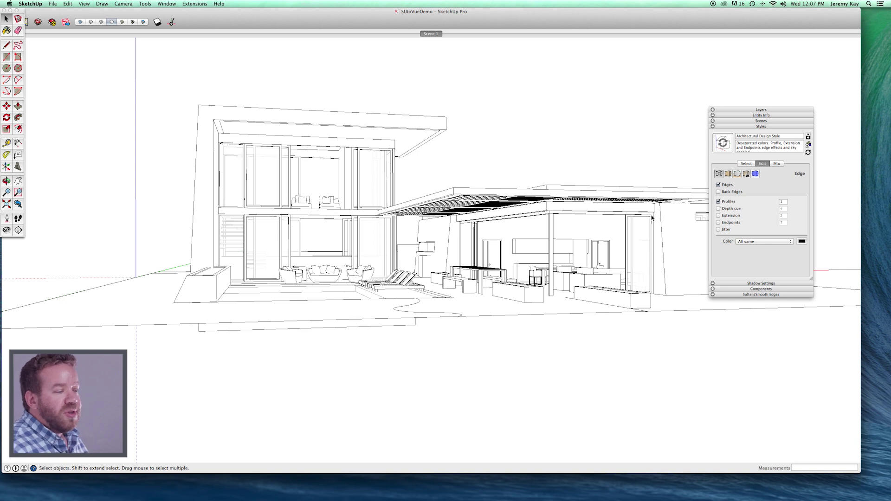
pyautogui.click(727, 202)
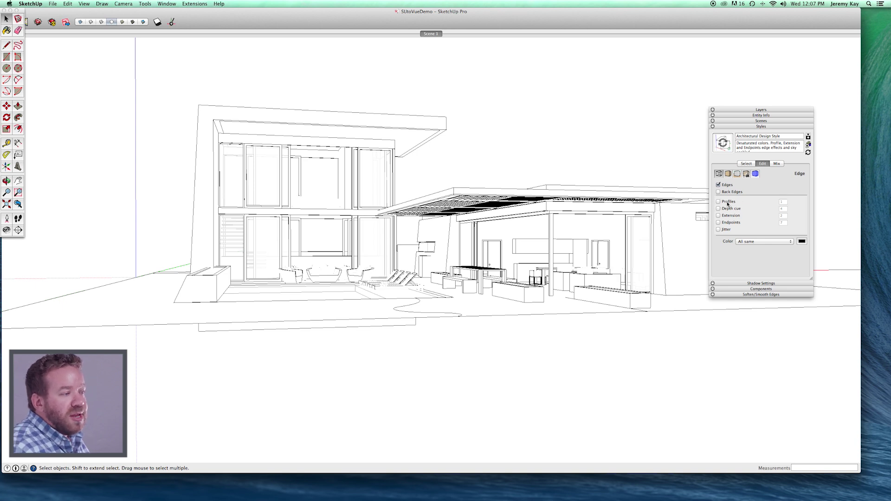
pyautogui.click(727, 202)
pyautogui.click(728, 202)
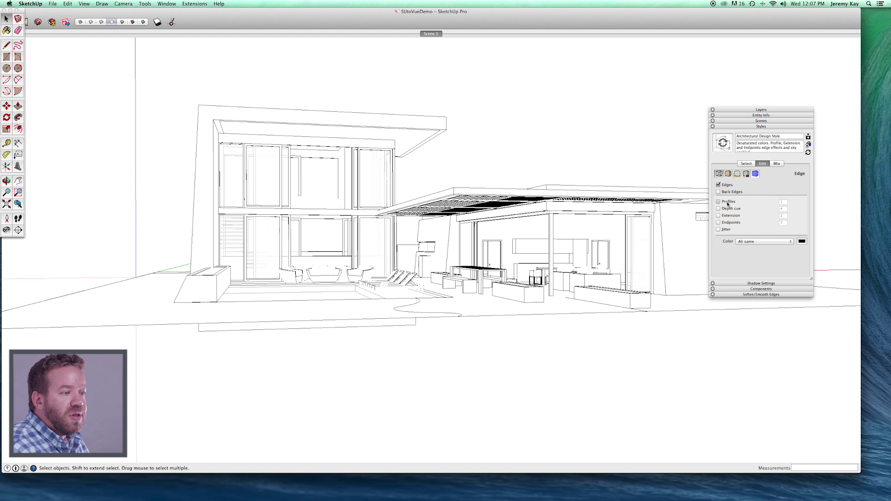
pyautogui.click(728, 203)
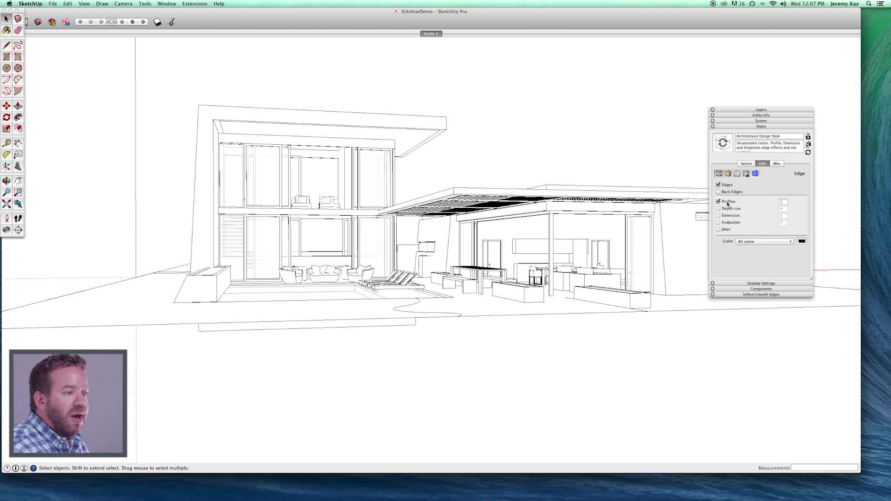
pyautogui.click(728, 204)
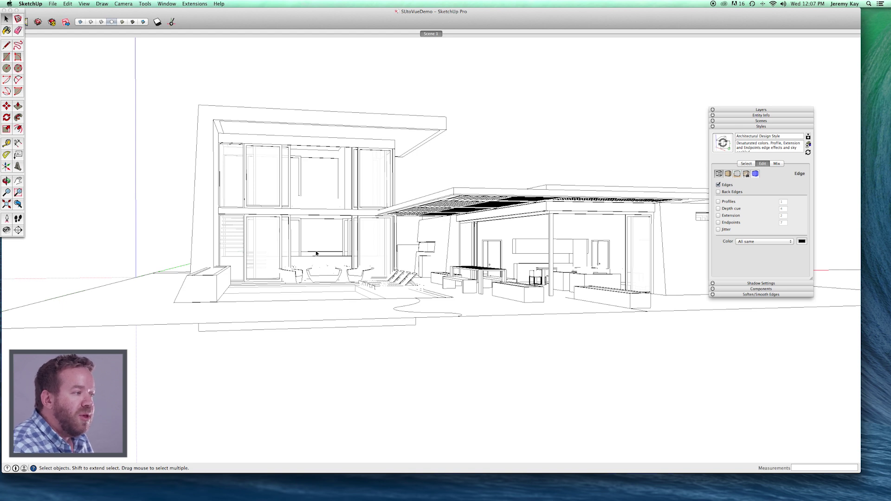
pyautogui.click(728, 202)
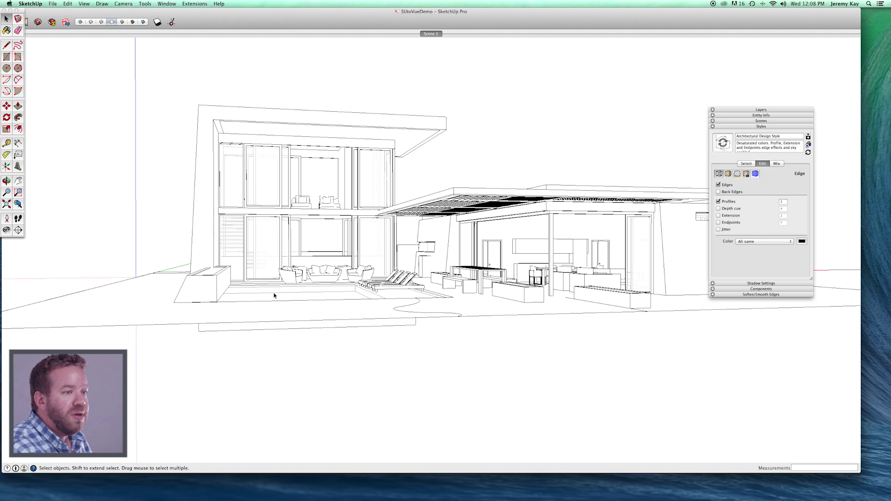
# Inspect the edges of the pool terrace chairs and loungers with and without Profiles, and return to Scene 1 with Profiles on.
pyautogui.moveTo(386, 267); pyautogui.dragTo(459, 300, button='middle')
pyautogui.scroll(8, 458, 301)
pyautogui.scroll(6, 367, 278)
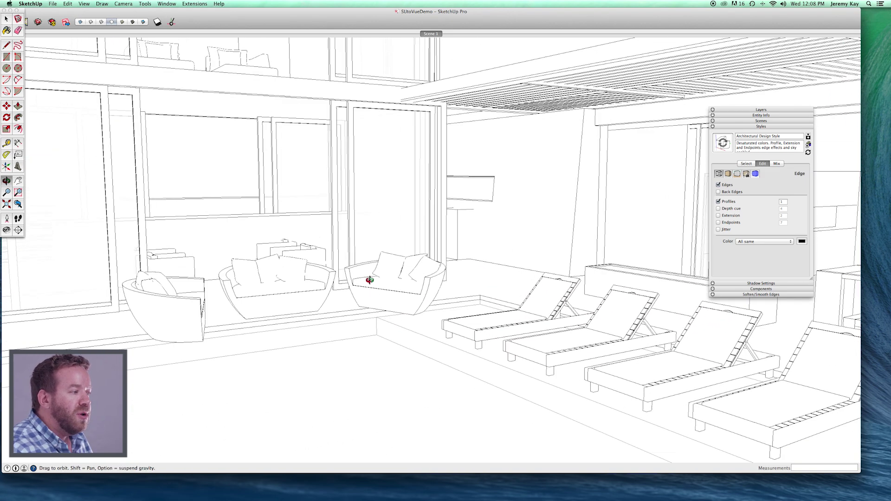
pyautogui.scroll(-15, 364, 265)
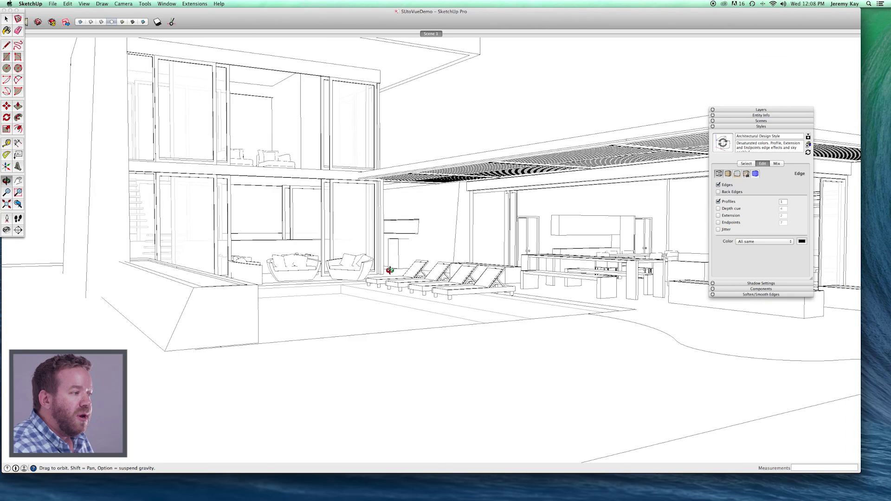
pyautogui.press('space')
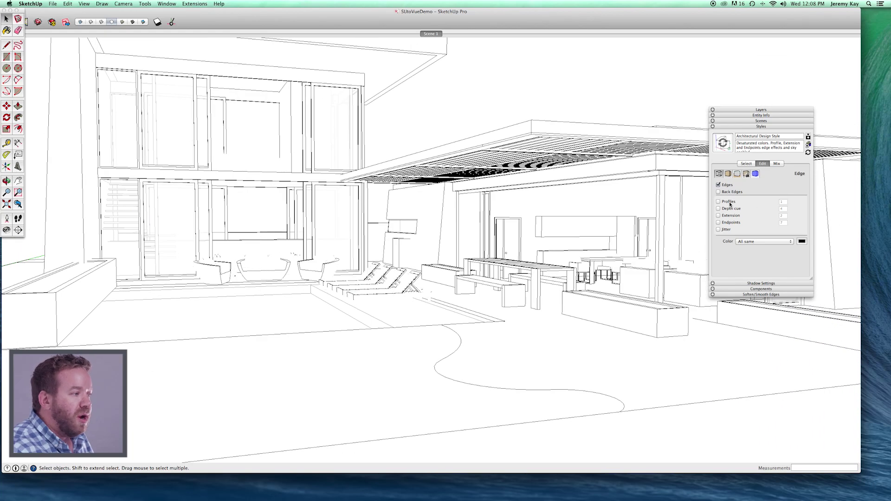
pyautogui.click(431, 34)
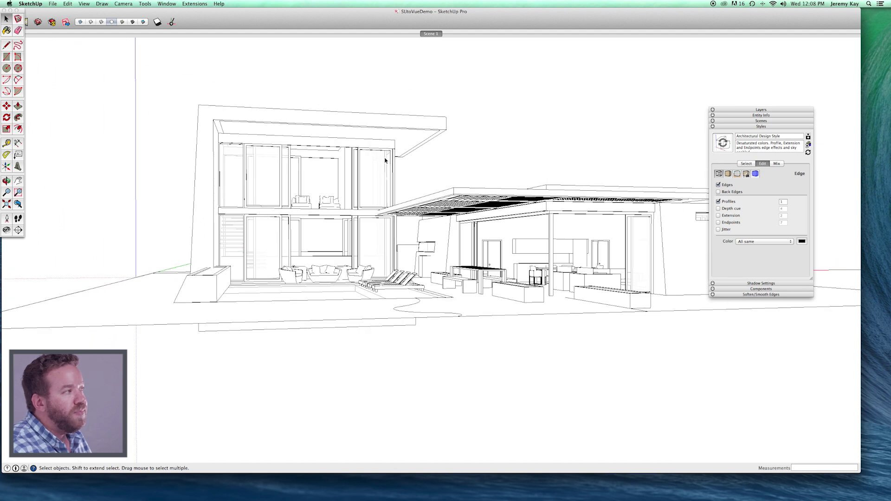
# Start an image export of the hidden-line view in JPEG format, naming the file Lines in the SU DEMO folder.
pyautogui.click(54, 4)
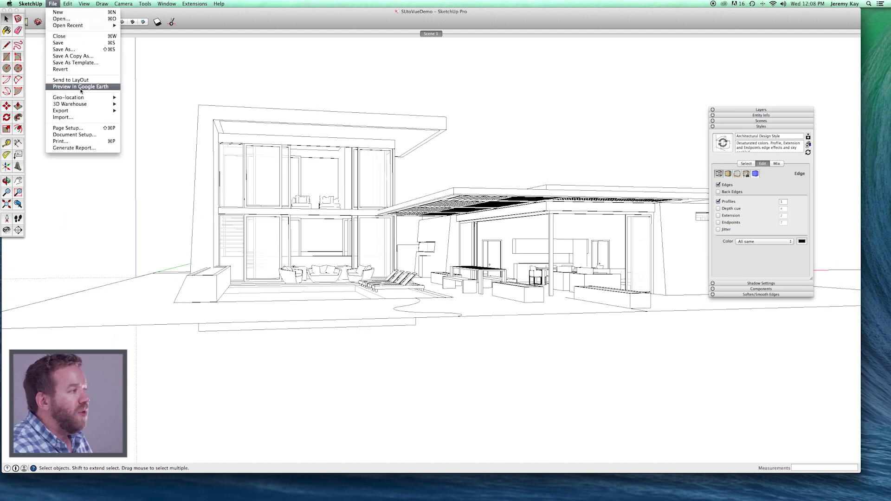
pyautogui.moveTo(84, 111)
pyautogui.click(129, 118)
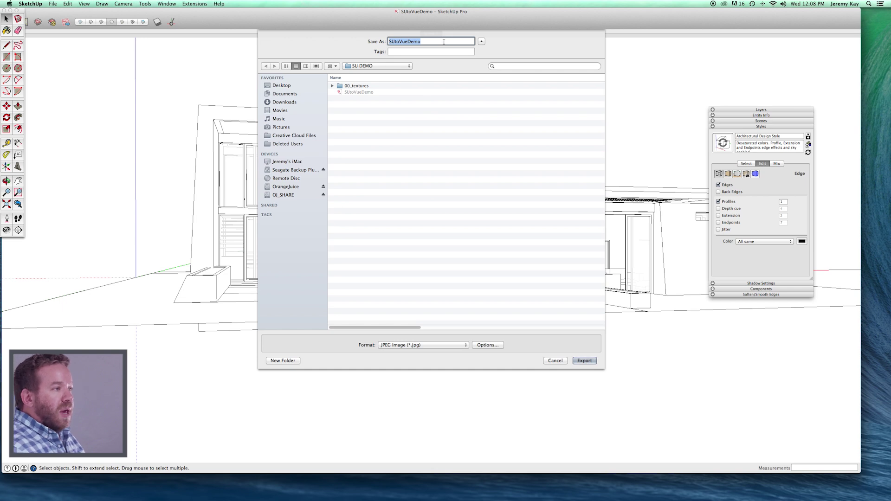
pyautogui.write('Lines')
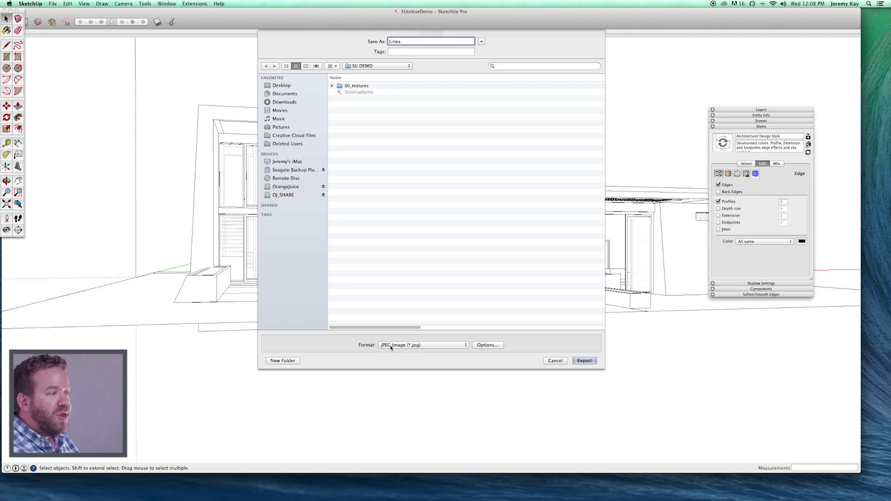
# Turn off Use View Size in the export options, set the image height to 2000 pixels, and export the Lines JPEG.
pyautogui.click(487, 346)
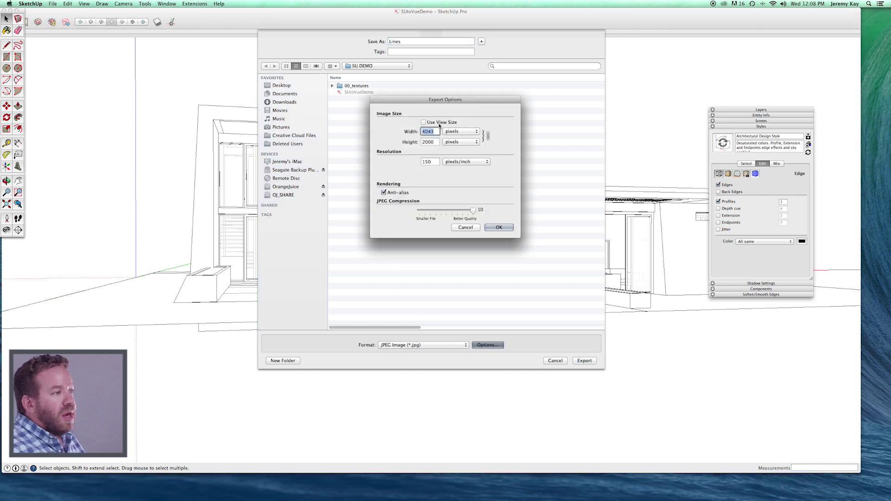
pyautogui.click(439, 122)
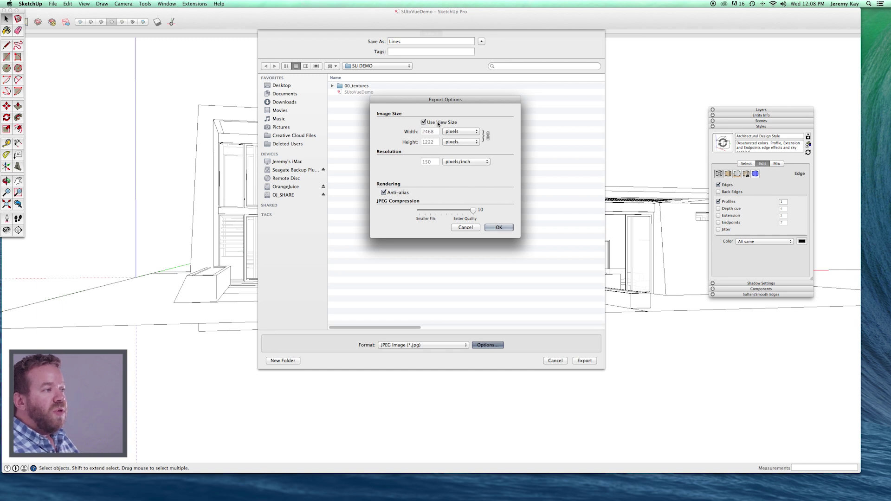
pyautogui.click(437, 123)
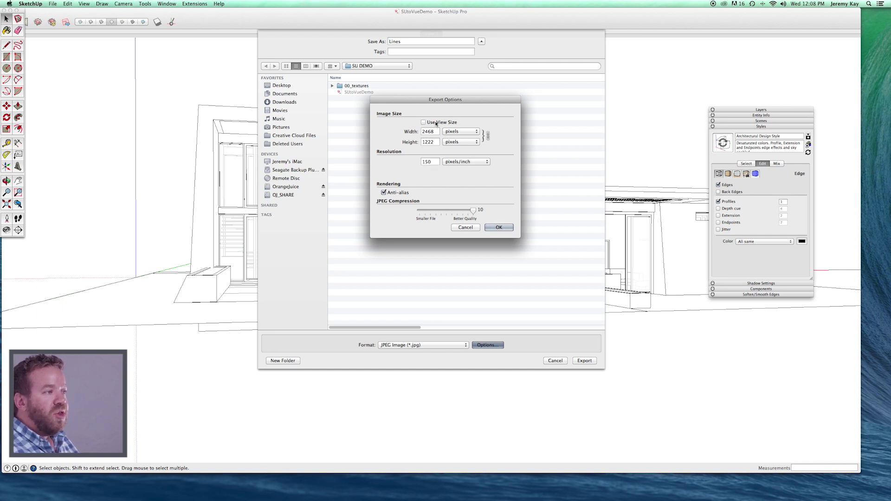
pyautogui.click(429, 123)
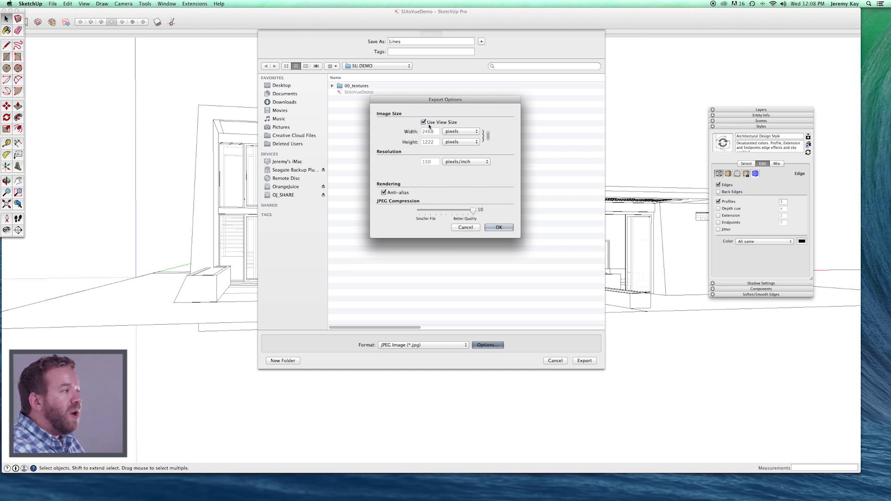
pyautogui.click(424, 123)
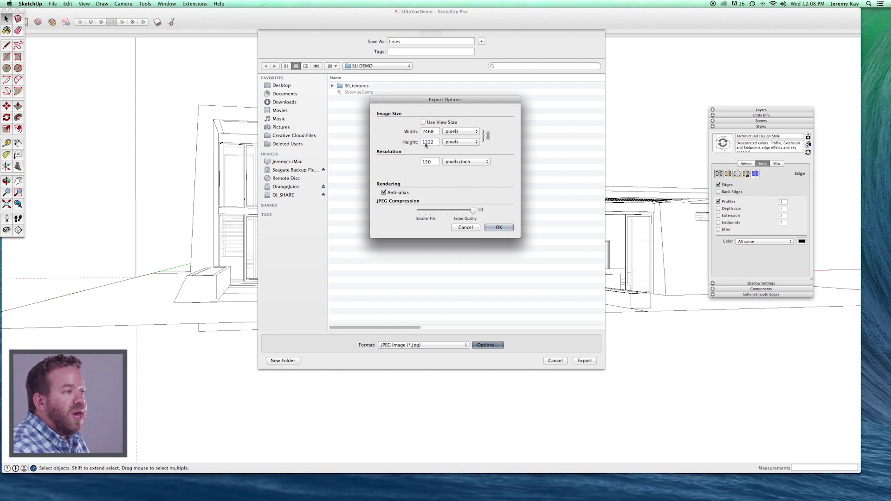
pyautogui.doubleClick(428, 143)
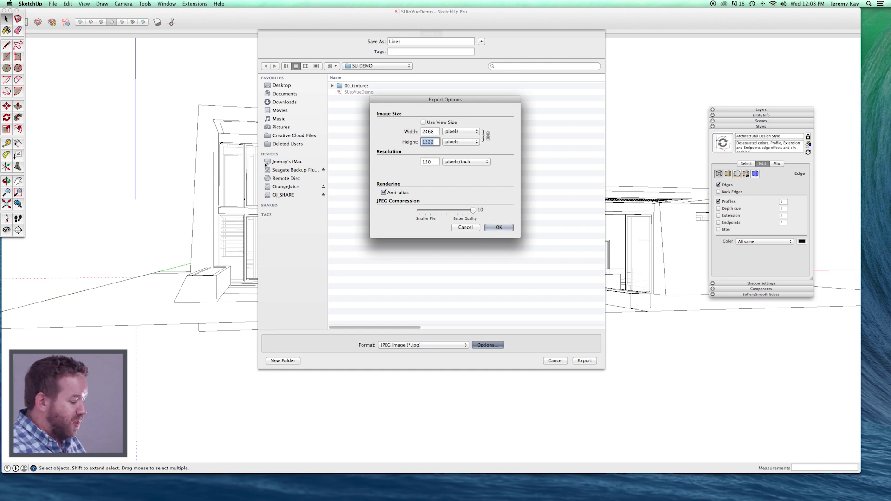
pyautogui.write('2000')
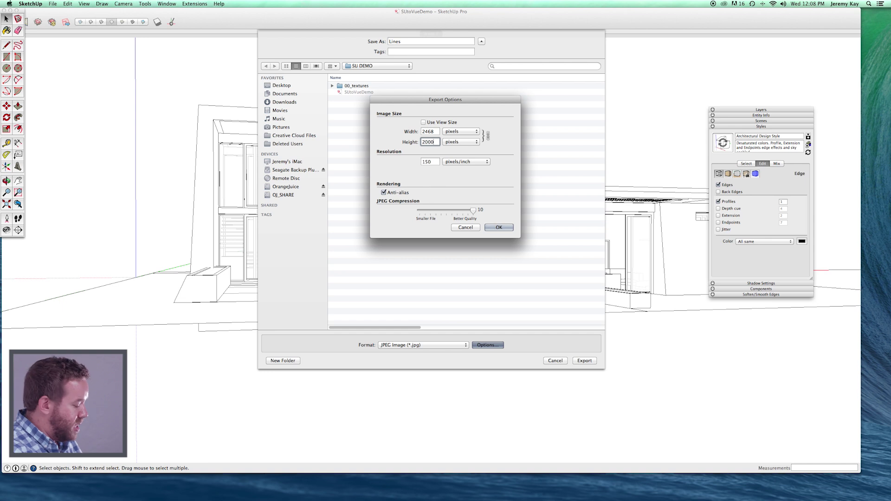
pyautogui.press('Tab')
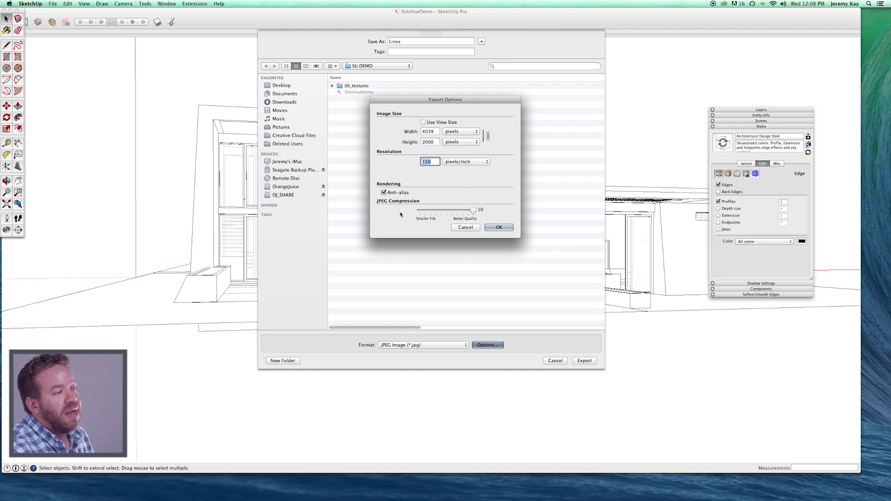
pyautogui.click(499, 227)
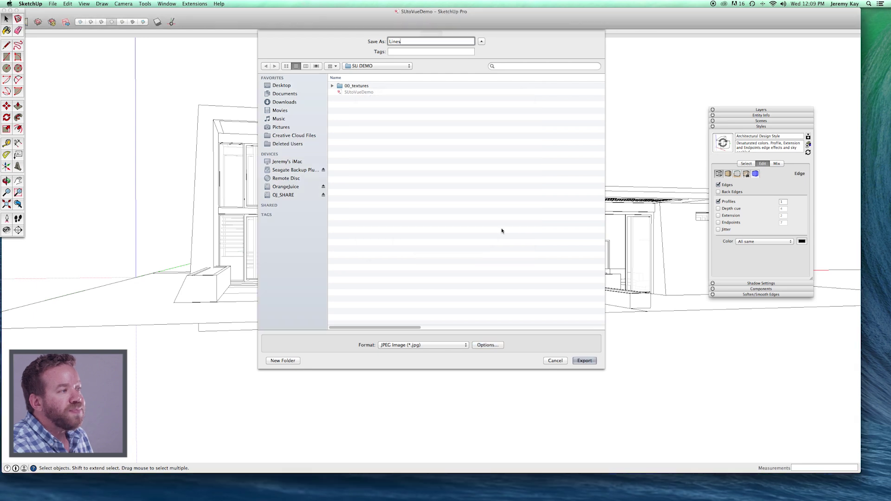
pyautogui.click(576, 365)
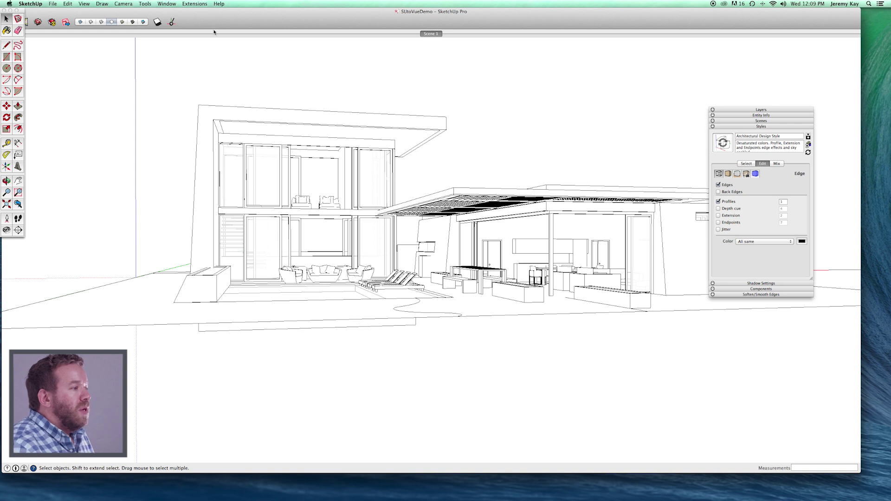
# Display the model in the Shaded face style and turn off Profiles and Edges in the current style.
pyautogui.click(123, 22)
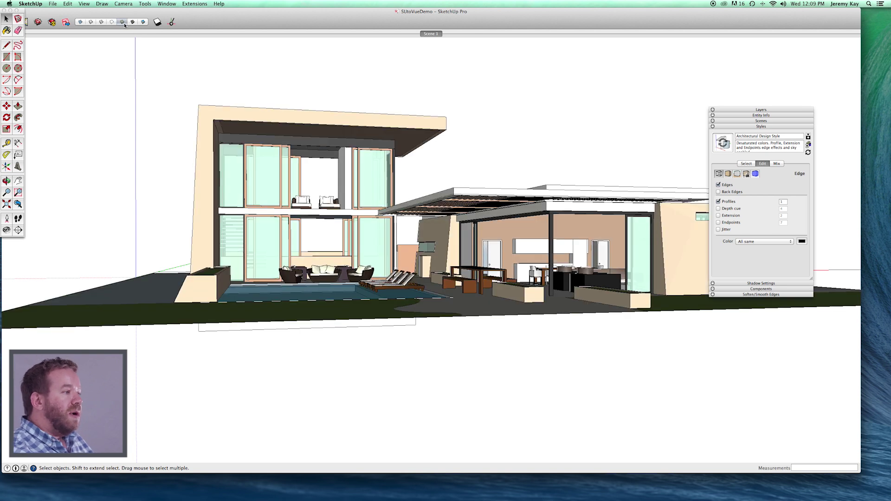
pyautogui.click(718, 202)
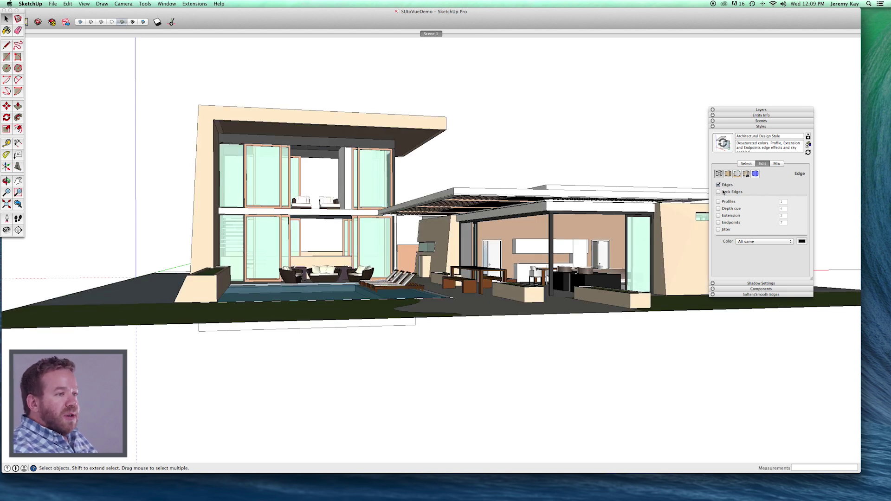
pyautogui.click(719, 185)
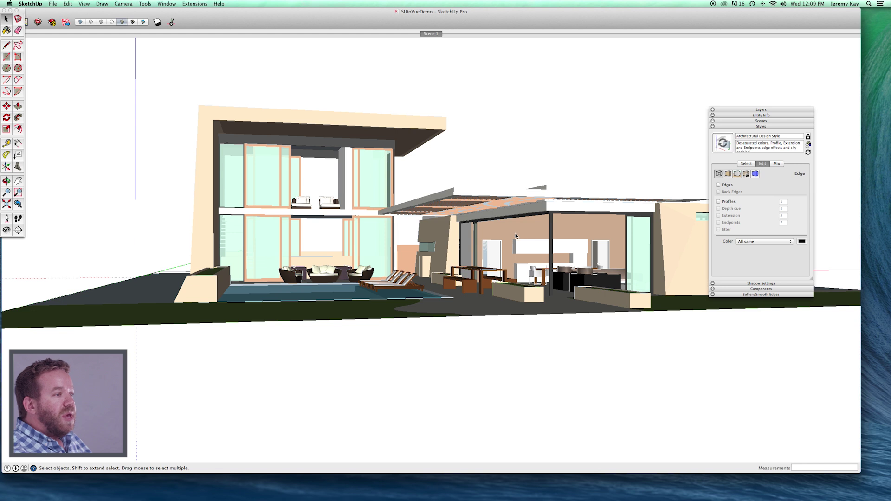
pyautogui.moveTo(520, 240); pyautogui.dragTo(168, 88, button='middle')
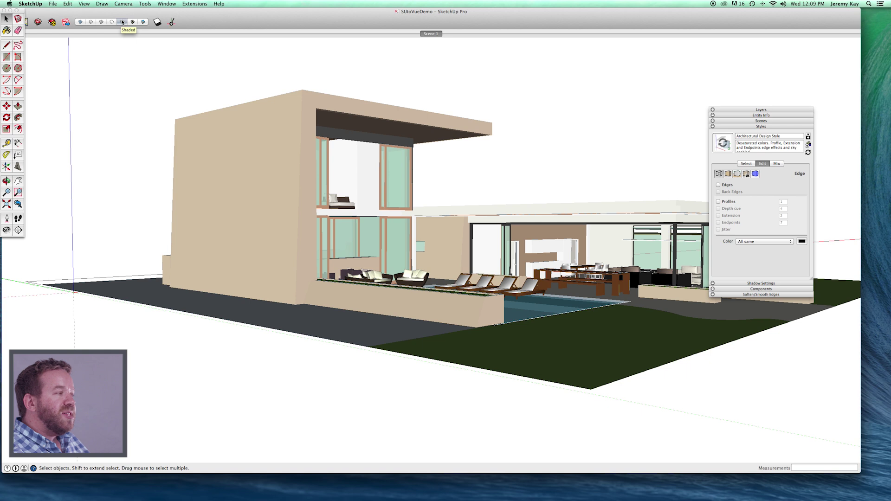
pyautogui.moveTo(534, 185); pyautogui.dragTo(659, 219, button='middle')
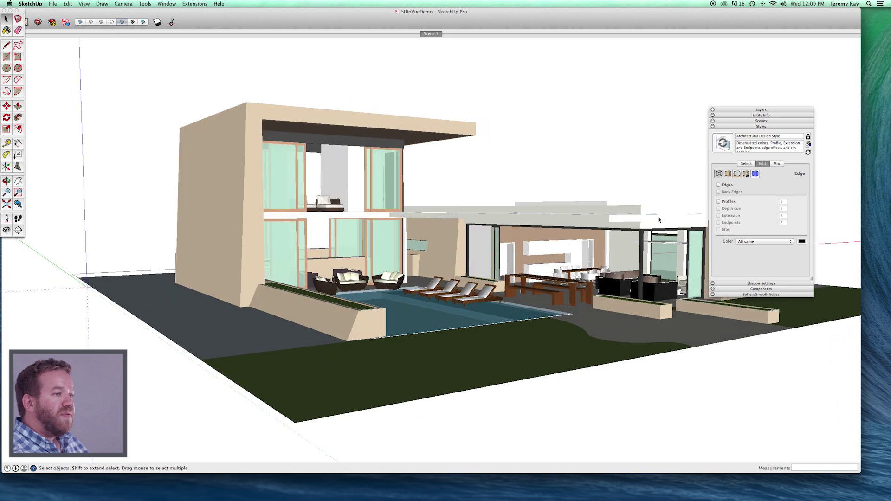
pyautogui.click(726, 188)
pyautogui.click(726, 187)
# Sample the material of the house's outer walls and recolor it to pure red at full brightness.
pyautogui.moveTo(258, 324); pyautogui.dragTo(446, 257, button='middle')
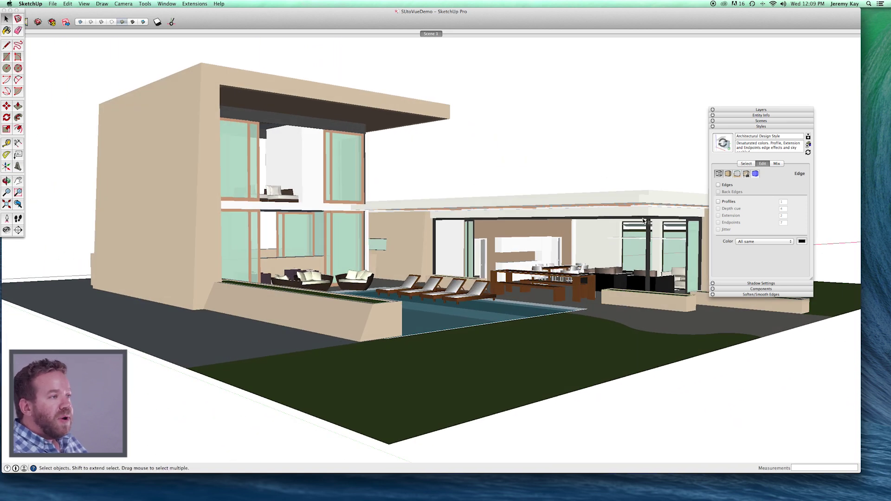
pyautogui.press('super+shift+c')
pyautogui.press('b')
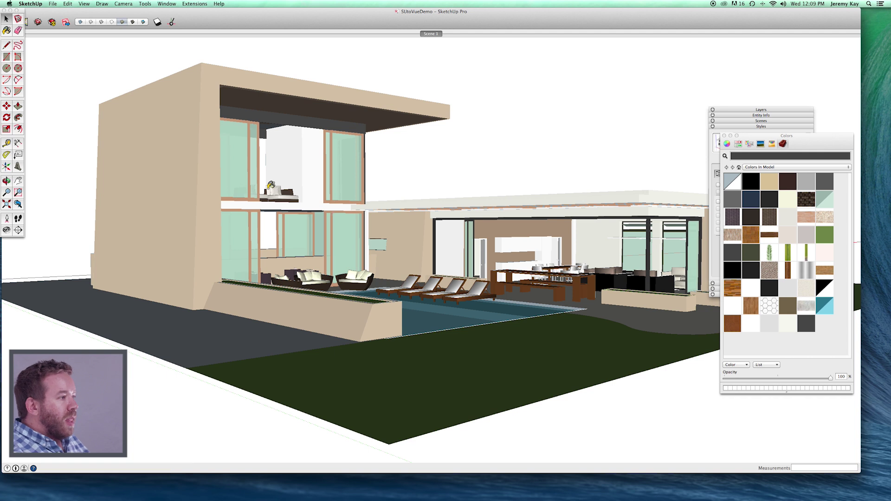
pyautogui.keyDown('super'); pyautogui.click(160, 163); pyautogui.keyUp('super')
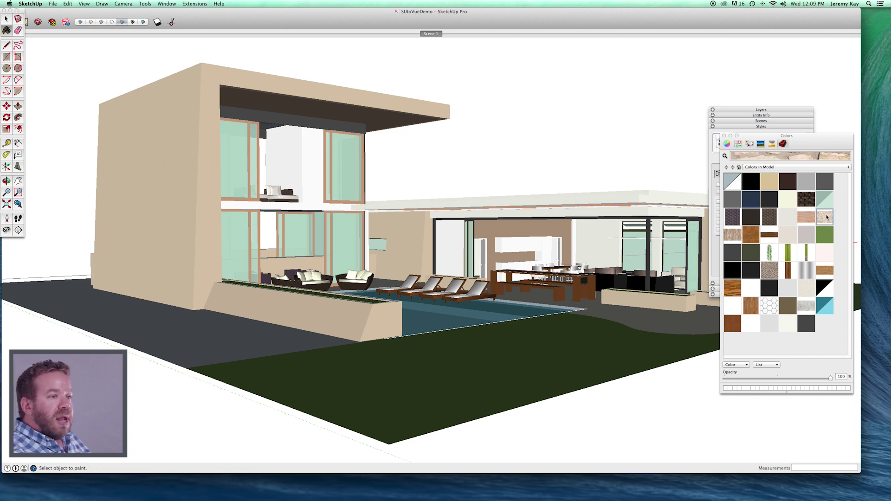
pyautogui.doubleClick(826, 217)
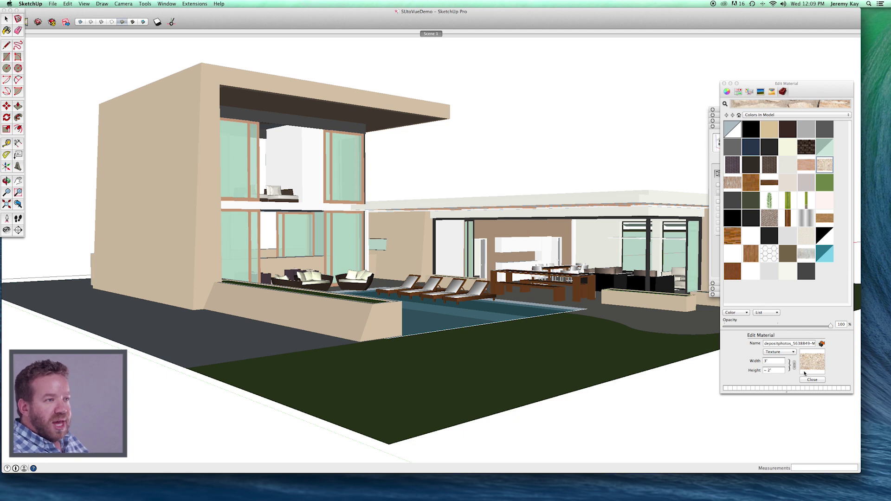
pyautogui.click(727, 92)
pyautogui.moveTo(785, 208); pyautogui.dragTo(882, 221)
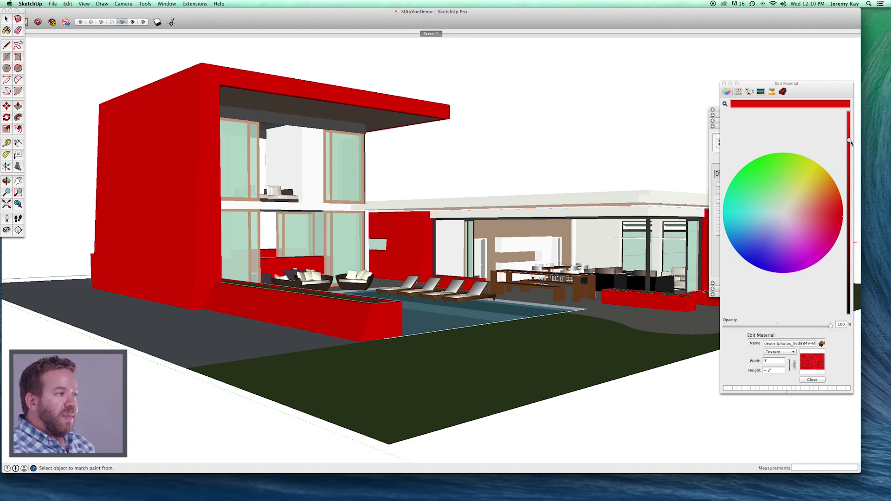
pyautogui.moveTo(850, 142); pyautogui.dragTo(856, 108)
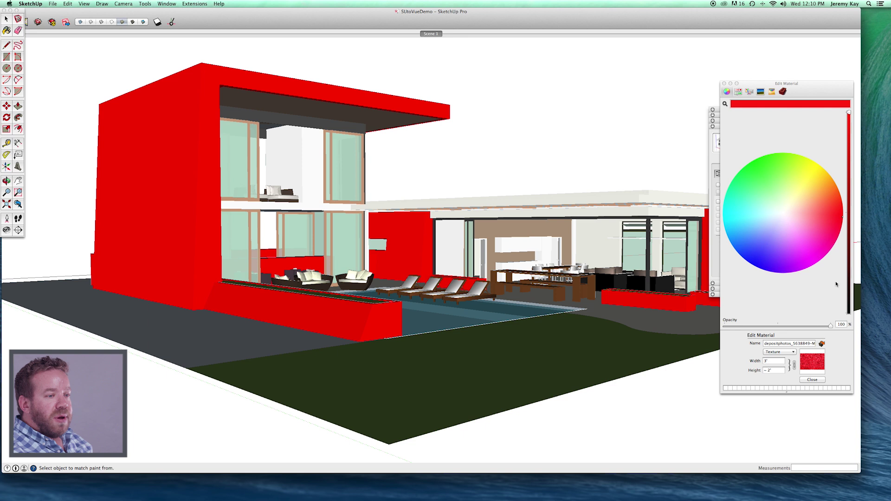
pyautogui.click(811, 379)
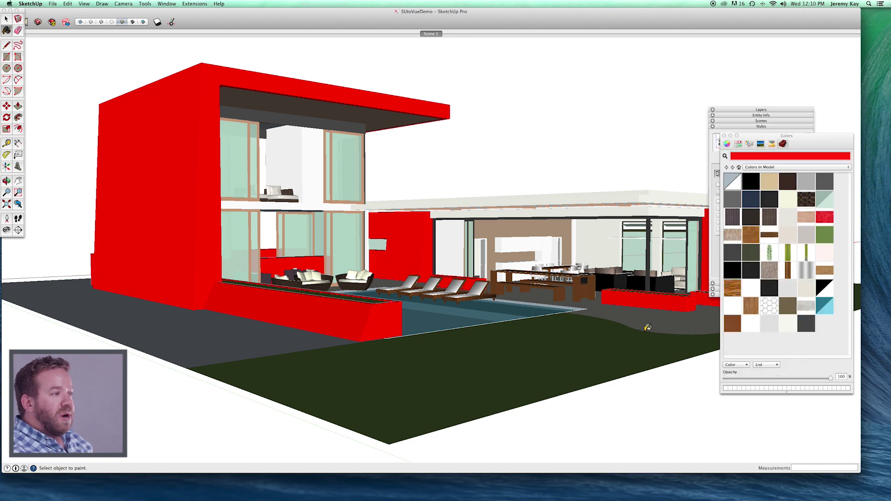
# Sample the pool water material and recolor it to bright green at full brightness.
pyautogui.moveTo(651, 320); pyautogui.dragTo(330, 325, button='middle')
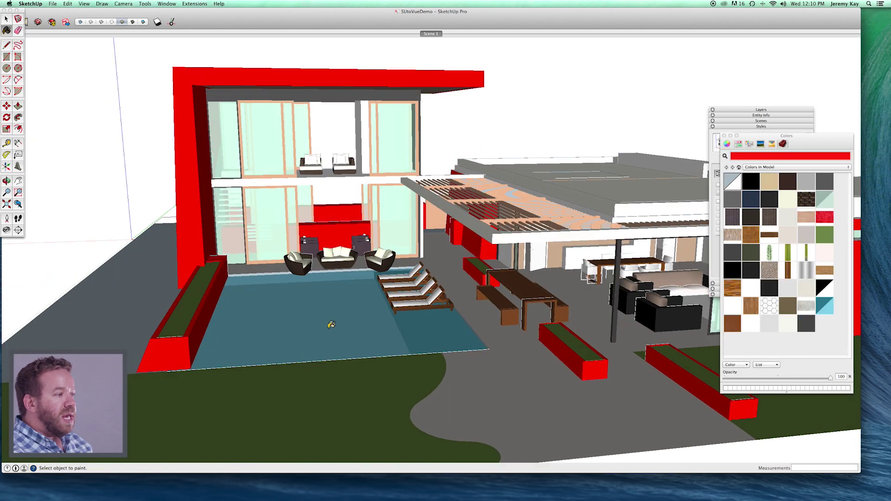
pyautogui.keyDown('alt'); pyautogui.click(326, 325); pyautogui.keyUp('alt')
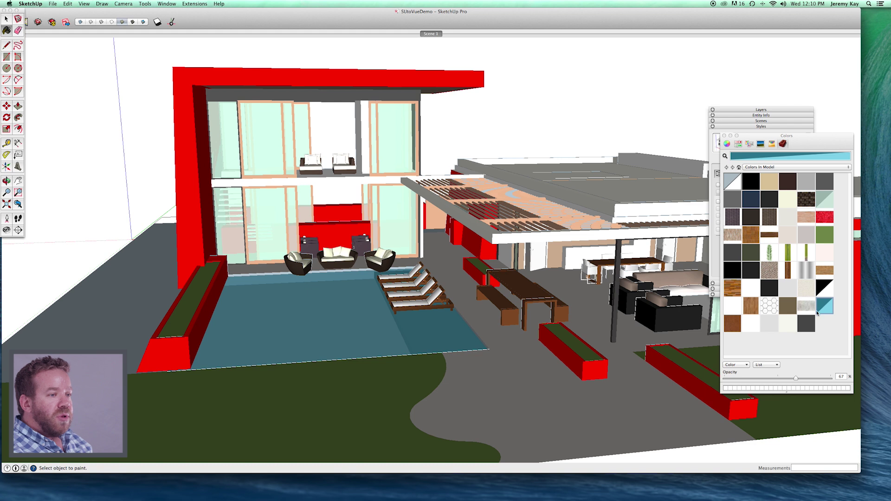
pyautogui.doubleClick(823, 310)
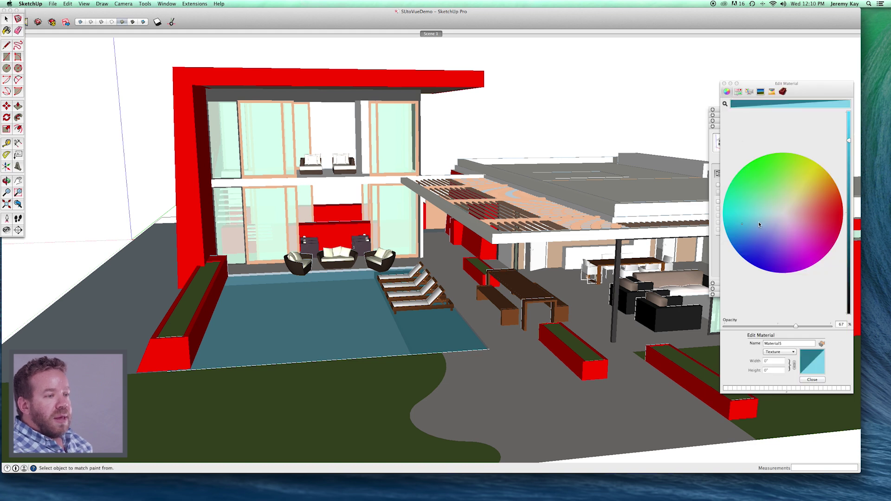
pyautogui.moveTo(806, 187); pyautogui.dragTo(776, 157)
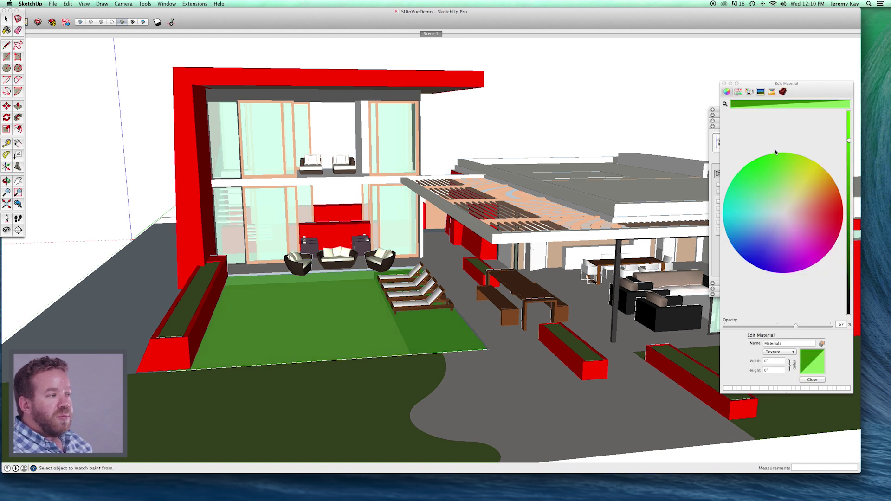
pyautogui.moveTo(850, 143); pyautogui.dragTo(843, 94)
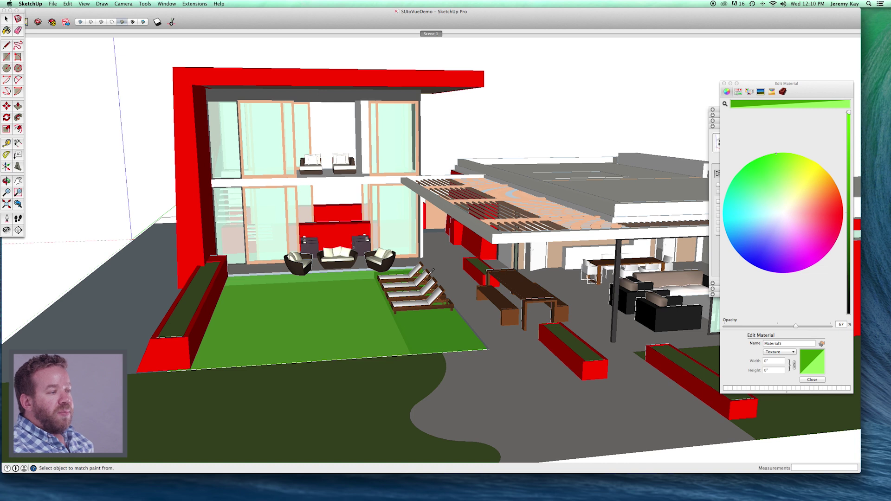
# Set the green pool material's opacity to 100% and finish editing the material.
pyautogui.scroll(5, 310, 311)
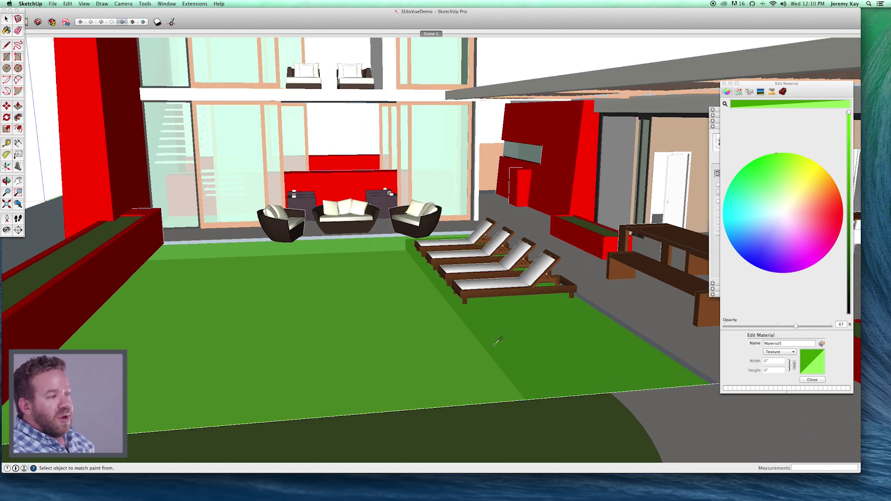
pyautogui.moveTo(795, 326); pyautogui.dragTo(867, 324)
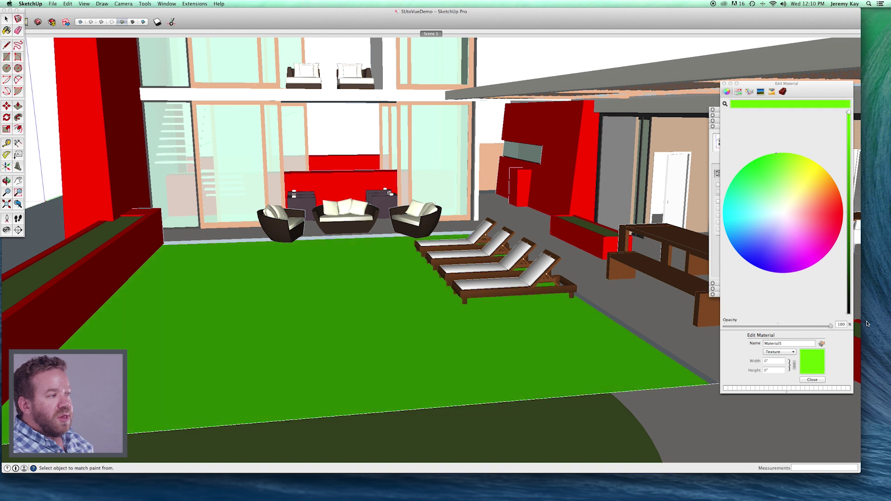
pyautogui.scroll(-5, 346, 339)
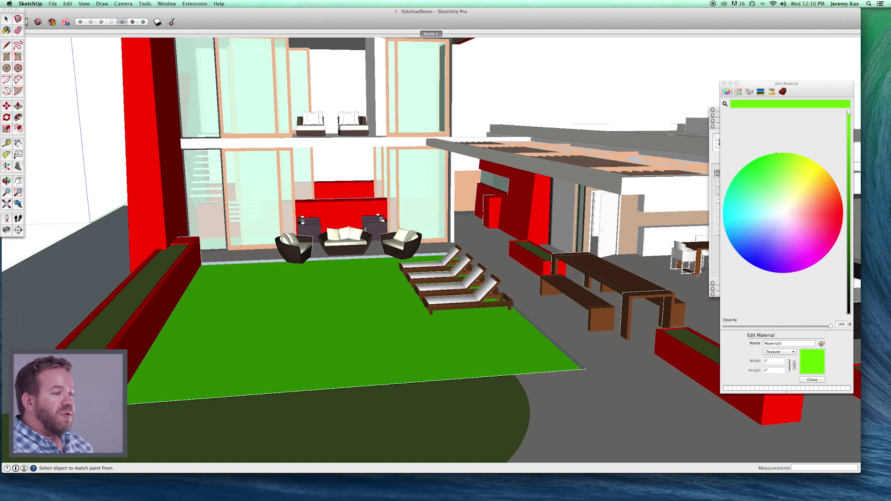
pyautogui.click(812, 379)
pyautogui.scroll(-3, 485, 313)
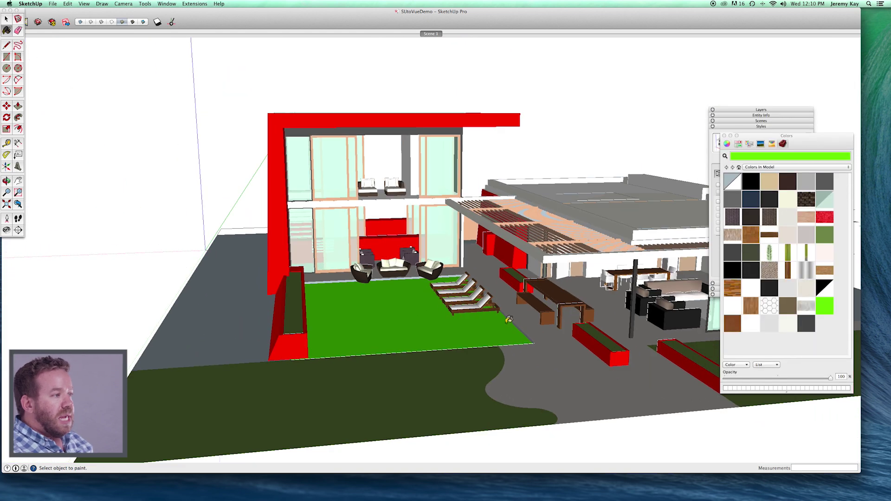
pyautogui.moveTo(510, 321)
pyautogui.mouseDown(button='middle')
pyautogui.moveTo(461, 312)
pyautogui.moveTo(510, 306)
pyautogui.moveTo(571, 278)
pyautogui.mouseUp(button='middle')
pyautogui.scroll(-2, 575, 274)
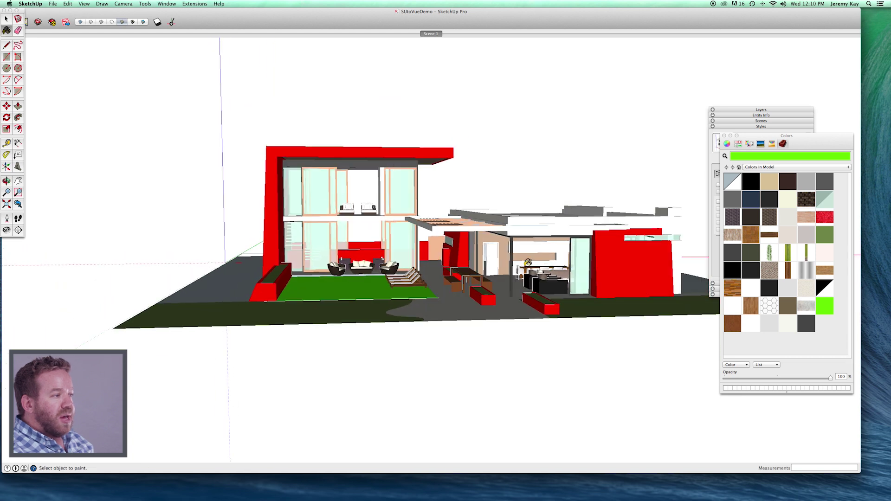
# Sample the window glass material and recolor it to saturated yellow at full brightness.
pyautogui.scroll(8, 583, 268)
pyautogui.keyDown('super'); pyautogui.click(276, 110); pyautogui.keyUp('super')
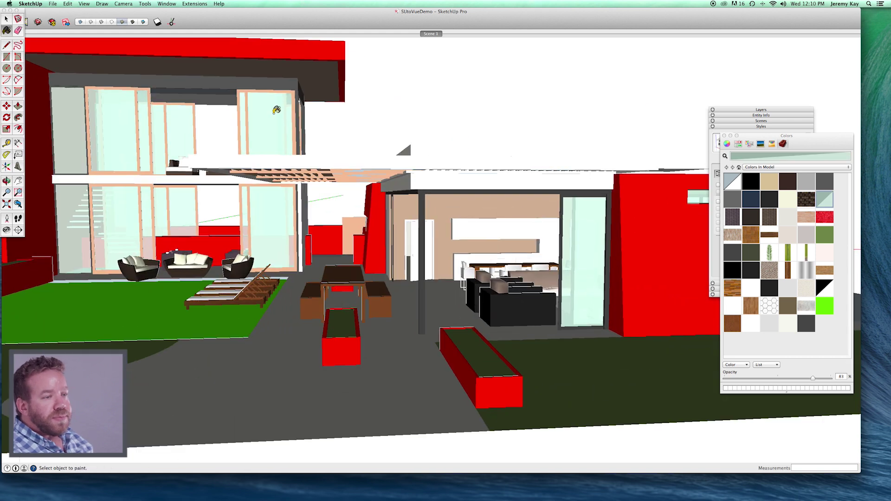
pyautogui.doubleClick(827, 197)
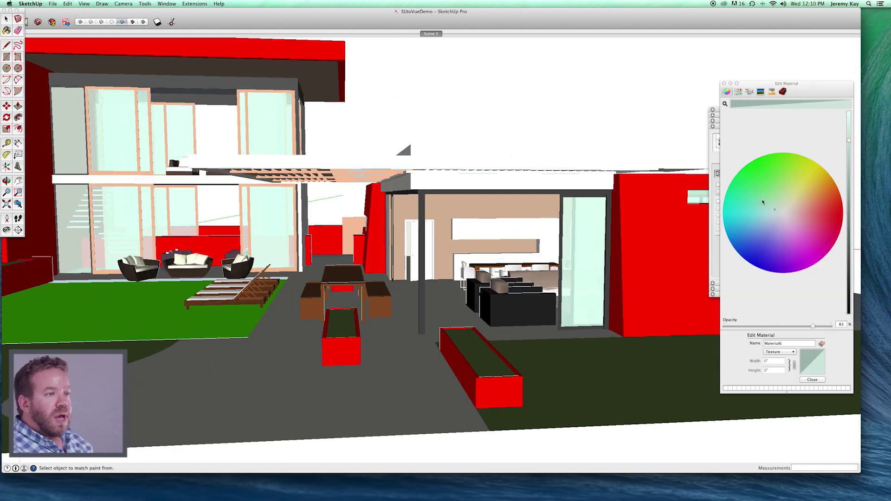
pyautogui.click(793, 177)
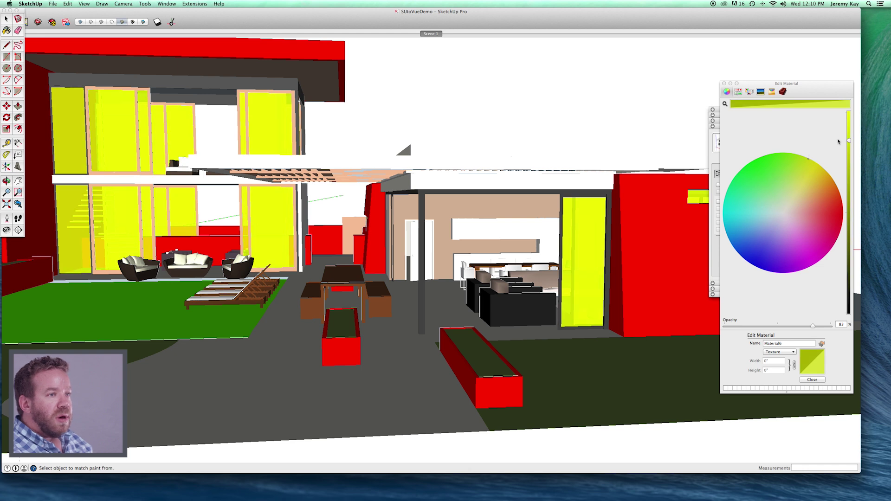
pyautogui.moveTo(848, 142); pyautogui.dragTo(850, 123)
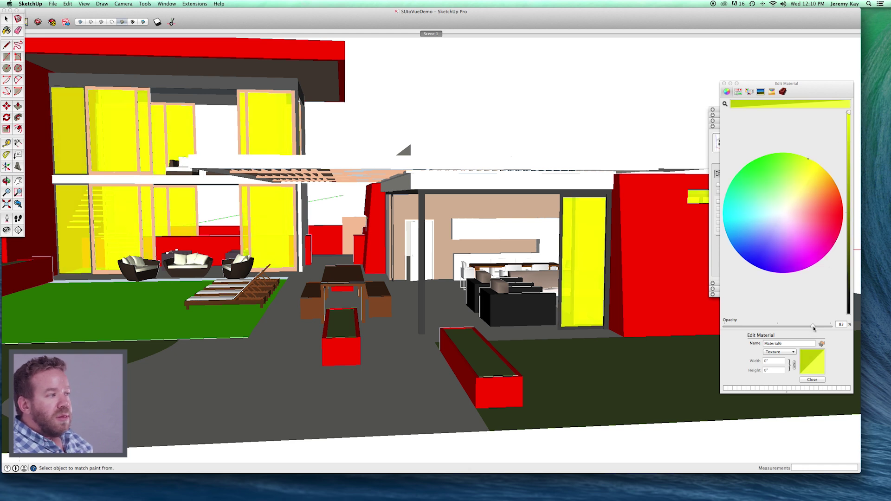
# Set the yellow glass material's opacity to 100% and close the material editor.
pyautogui.moveTo(814, 327); pyautogui.dragTo(831, 326)
pyautogui.scroll(-3, 384, 345)
pyautogui.moveTo(341, 342); pyautogui.dragTo(690, 148, button='middle')
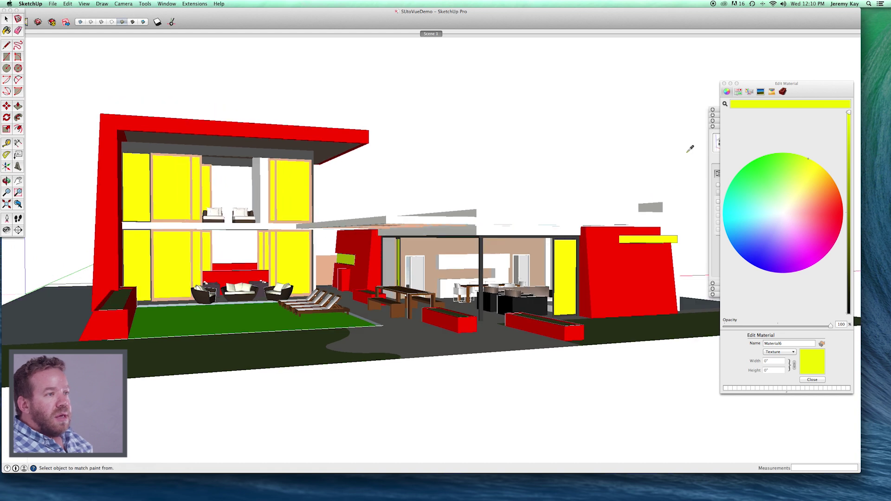
pyautogui.click(724, 83)
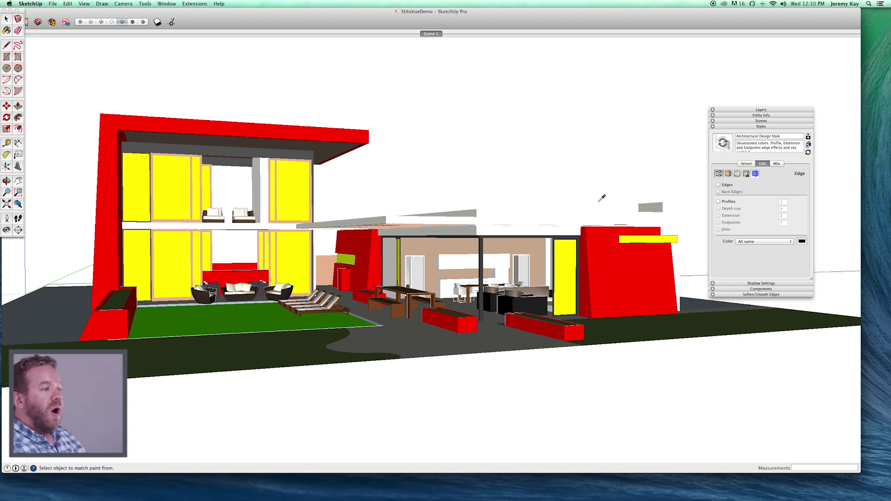
pyautogui.moveTo(602, 198); pyautogui.dragTo(444, 289, button='middle')
pyautogui.scroll(5, 557, 263)
pyautogui.scroll(-5, 578, 281)
pyautogui.scroll(5, 444, 290)
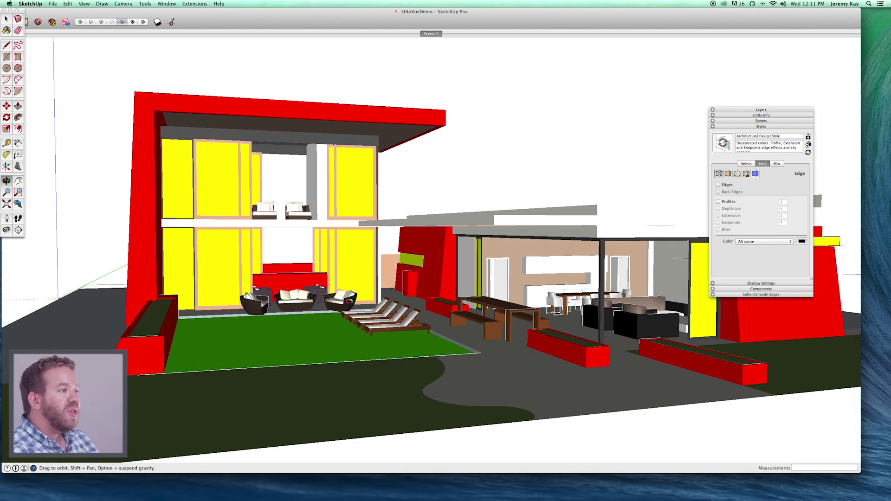
pyautogui.scroll(-3, 228, 316)
pyautogui.press('b')
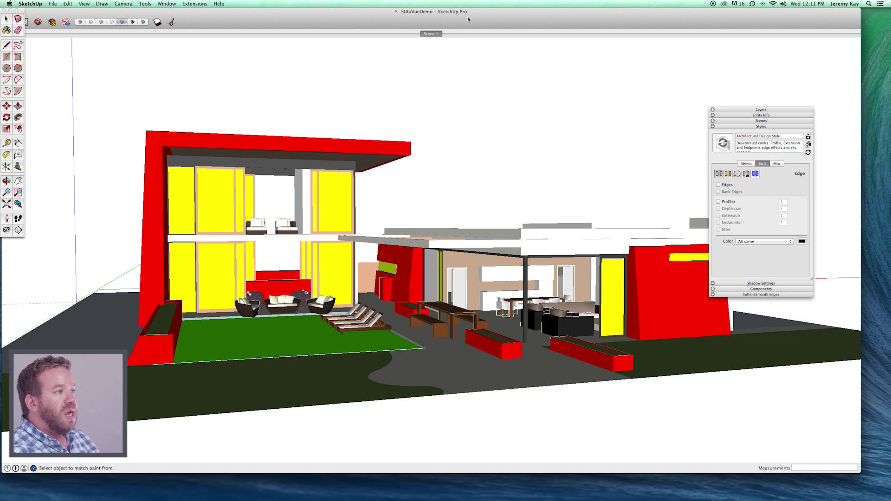
# Restore the Scene 1 camera view and start a 2D graphic export named Color Select in the SU DEMO folder.
pyautogui.click(432, 34)
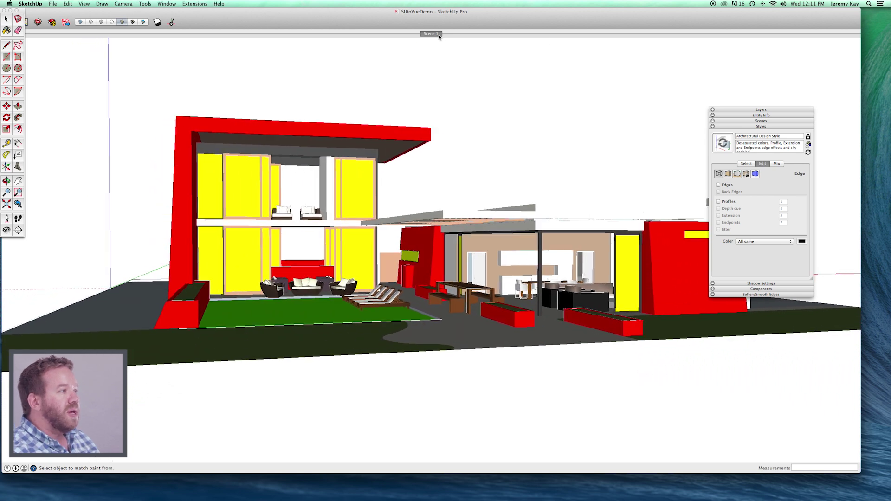
pyautogui.click(104, 4)
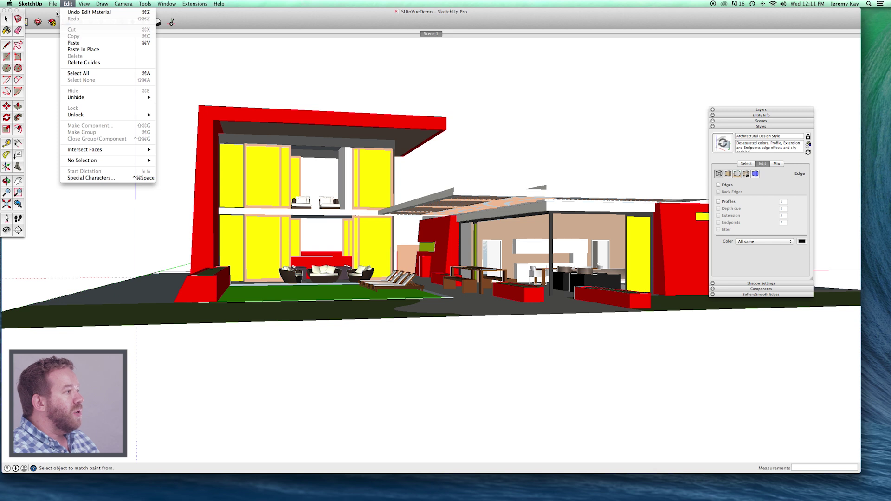
pyautogui.moveTo(52, 4)
pyautogui.moveTo(72, 111)
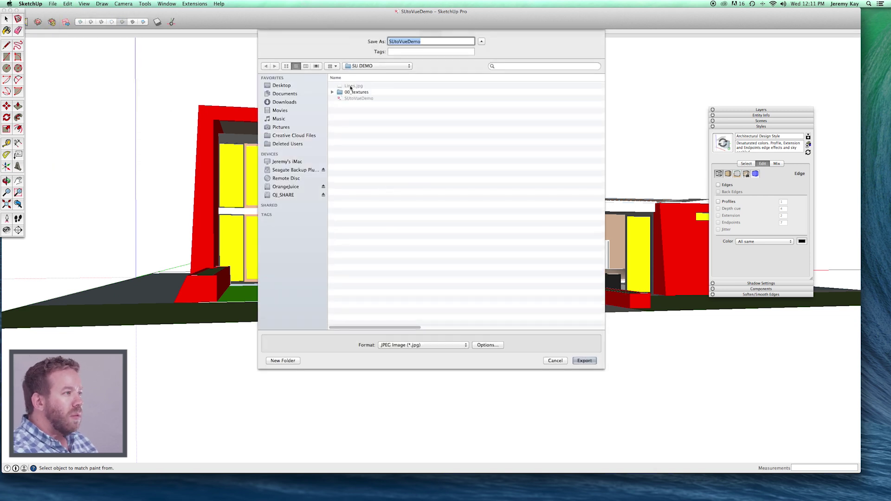
pyautogui.click(350, 86)
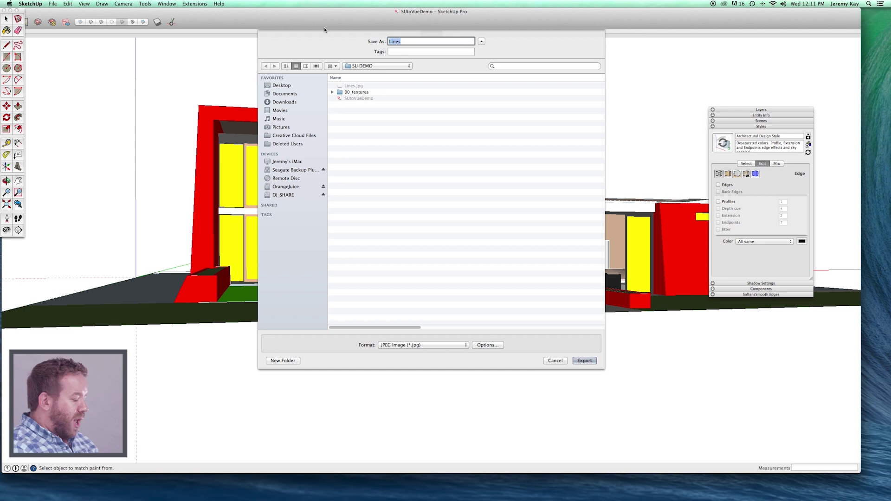
pyautogui.write('Color Se')
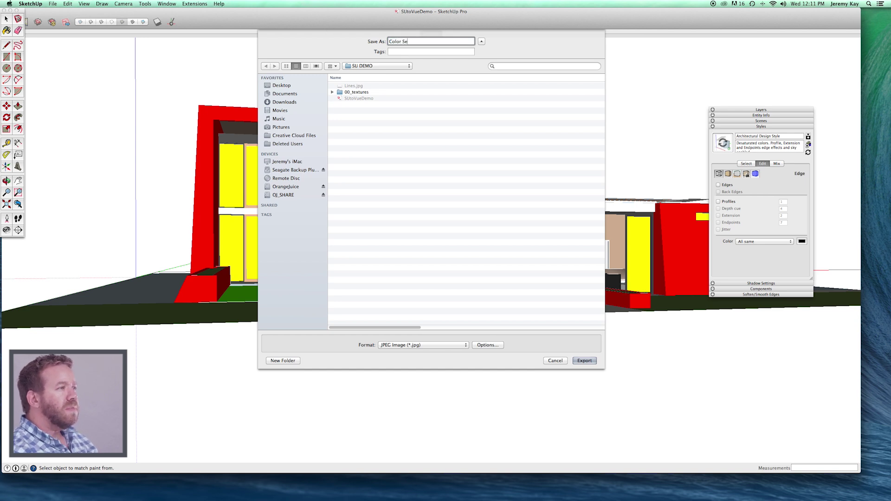
pyautogui.write('lect')
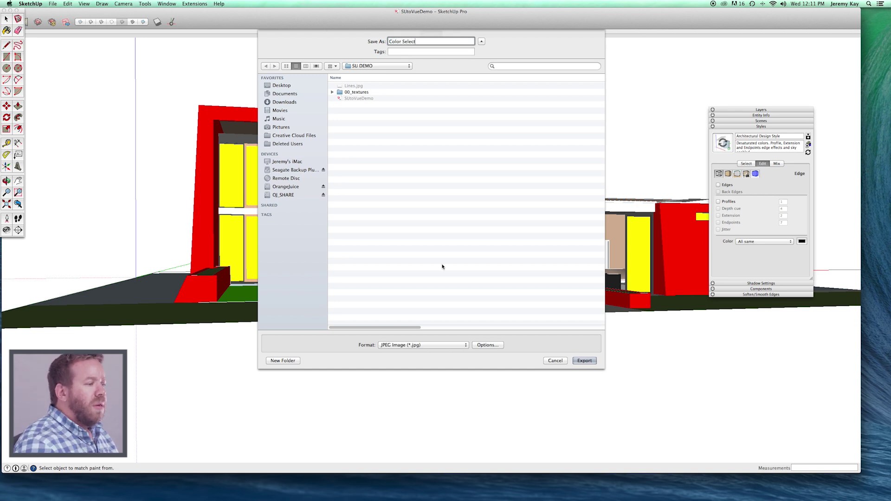
# Export the image in PNG format at 4039 x 2000 pixels with anti-aliasing and a transparent background.
pyautogui.click(414, 345)
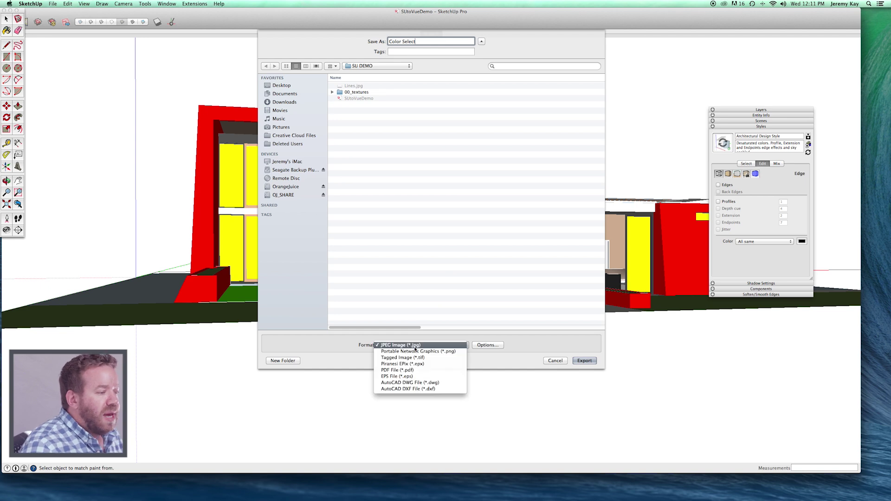
pyautogui.click(415, 352)
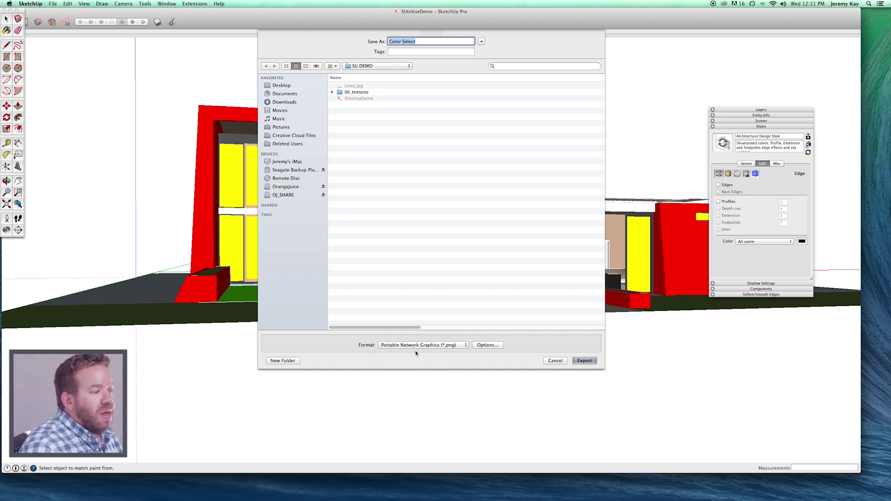
pyautogui.click(481, 348)
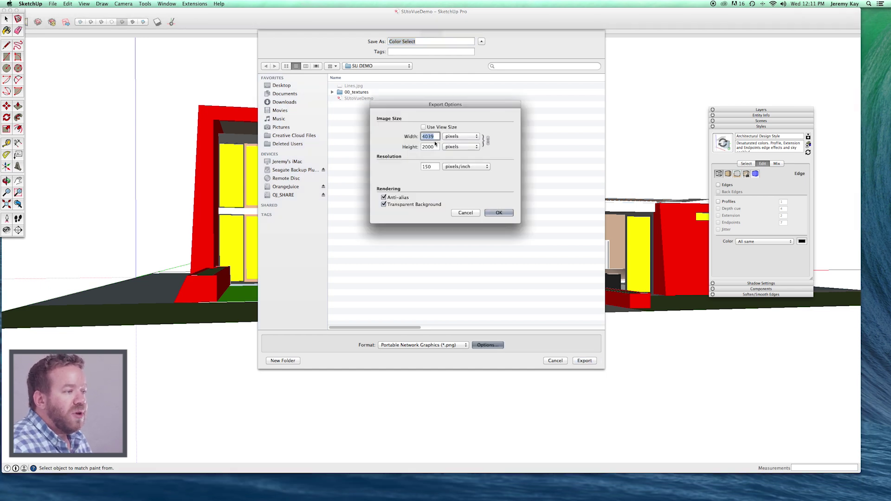
pyautogui.click(499, 213)
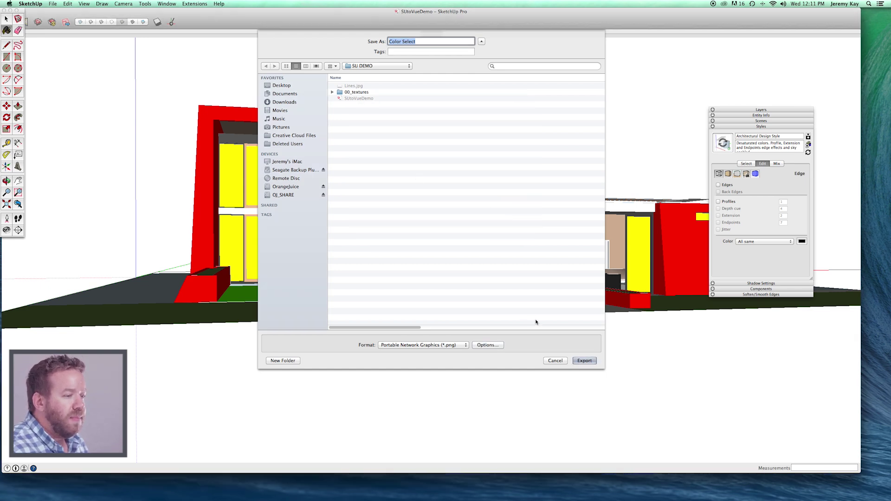
pyautogui.press('Return')
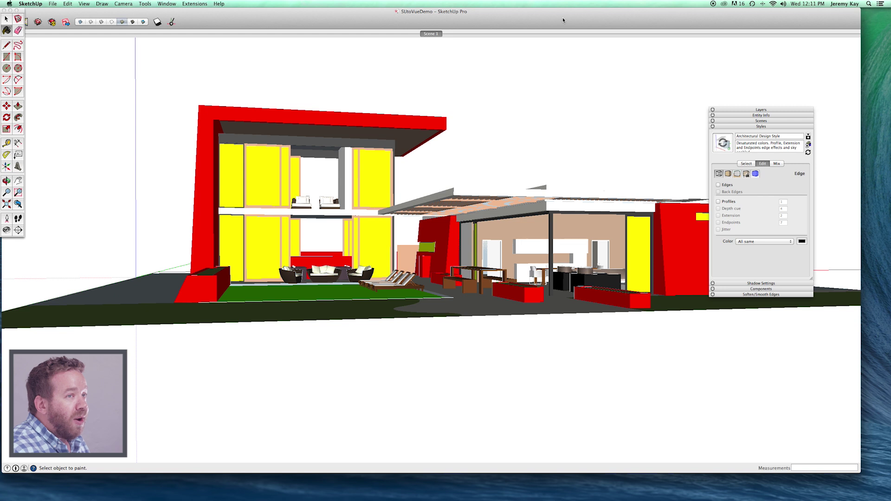
# Undo the red, green and yellow recoloring of the wall, pool water and glass materials.
pyautogui.moveTo(563, 20); pyautogui.dragTo(571, 18)
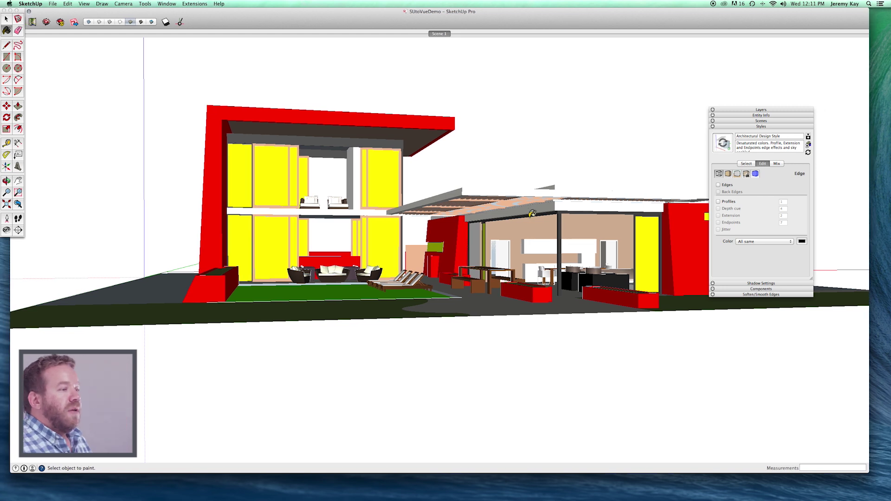
pyautogui.moveTo(533, 213); pyautogui.dragTo(168, 52, button='middle')
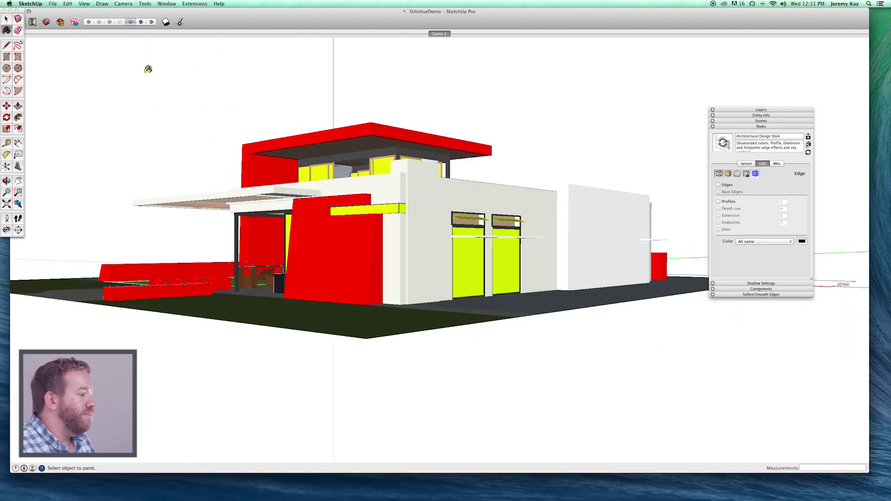
pyautogui.moveTo(327, 253)
pyautogui.mouseDown(button='middle')
pyautogui.moveTo(231, 279)
pyautogui.moveTo(297, 270)
pyautogui.moveTo(262, 267)
pyautogui.moveTo(277, 264)
pyautogui.moveTo(556, 281)
pyautogui.moveTo(370, 332)
pyautogui.moveTo(404, 344)
pyautogui.moveTo(429, 297)
pyautogui.moveTo(408, 281)
pyautogui.moveTo(384, 279)
pyautogui.mouseUp(button='middle')
pyautogui.scroll(5, 385, 348)
pyautogui.press('b')
pyautogui.scroll(-4, 432, 283)
pyautogui.press('super')
pyautogui.keyDown('super'); pyautogui.click(383, 279); pyautogui.keyUp('super')
pyautogui.keyDown('shift'); pyautogui.click(397, 274); pyautogui.keyUp('shift')
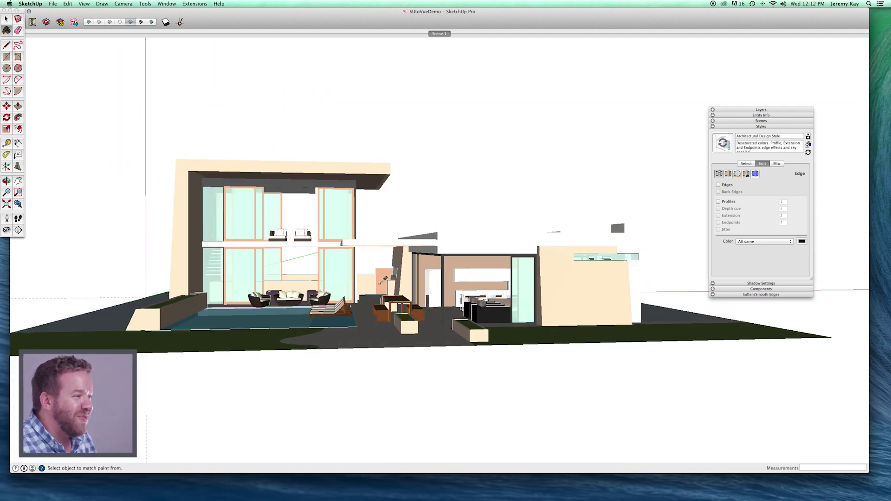
# Display the house model in the Shaded With Textures face style.
pyautogui.press('space')
pyautogui.moveTo(396, 134); pyautogui.dragTo(609, 294, button='middle')
pyautogui.scroll(5, 563, 251)
pyautogui.scroll(-10, 608, 294)
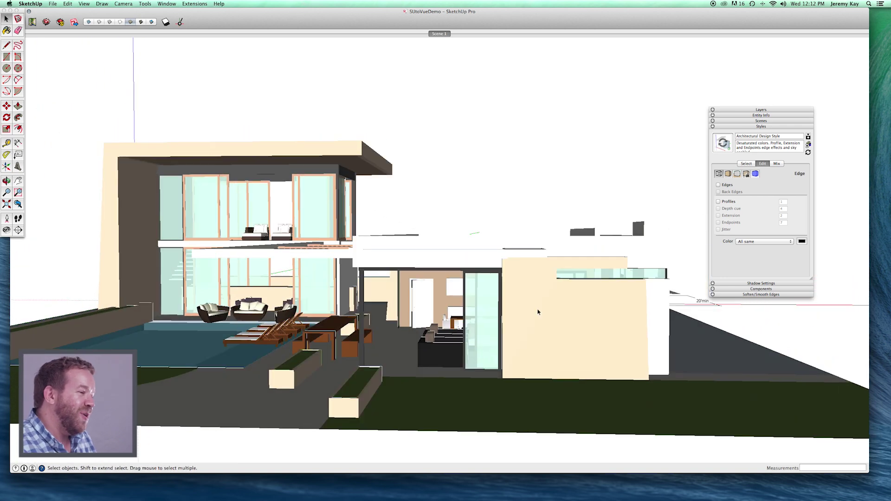
pyautogui.moveTo(204, 289); pyautogui.dragTo(395, 283, button='middle')
pyautogui.scroll(5, 588, 274)
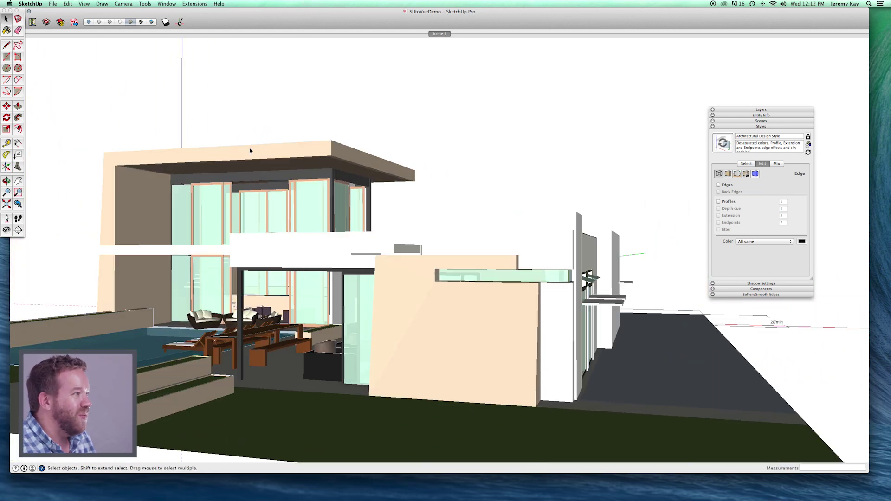
pyautogui.click(140, 22)
pyautogui.moveTo(225, 65); pyautogui.dragTo(648, 181, button='middle')
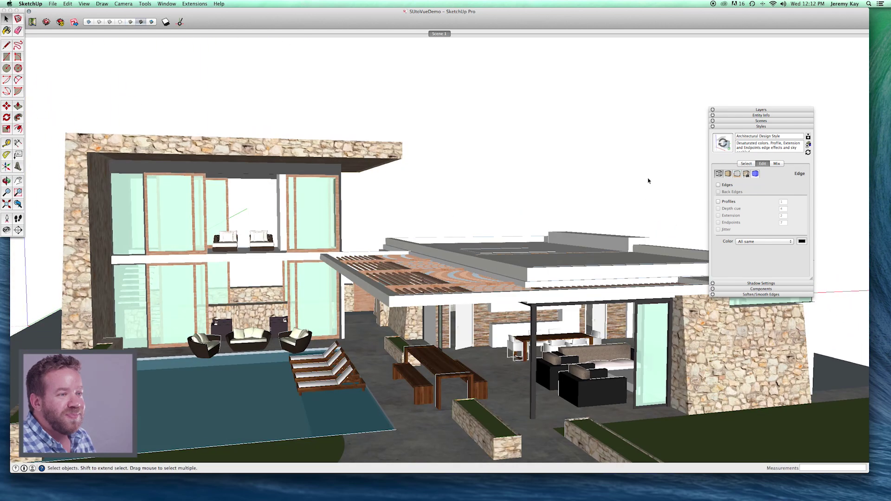
# Turn on Edges and Profiles in the current style and restore the Scene 1 camera view.
pyautogui.click(718, 185)
pyautogui.click(719, 202)
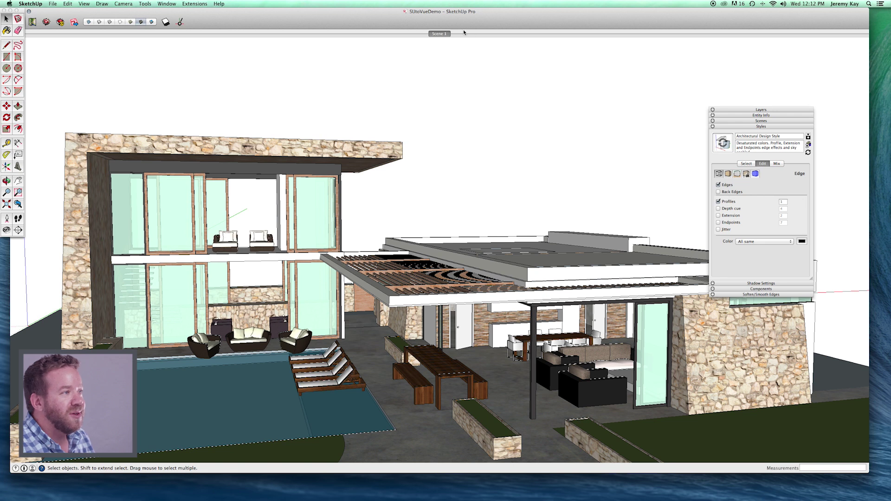
pyautogui.click(439, 34)
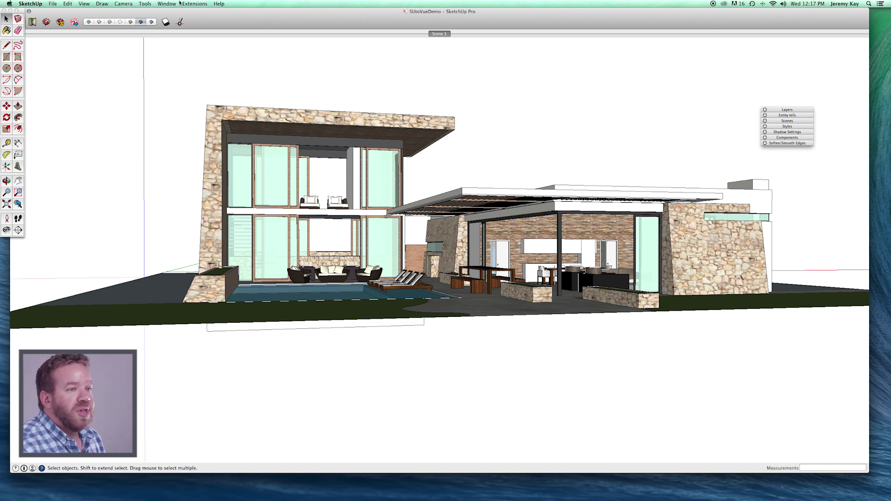
# Turn off Edges and Profiles in the current style and move the style settings clear of the model.
pyautogui.click(786, 127)
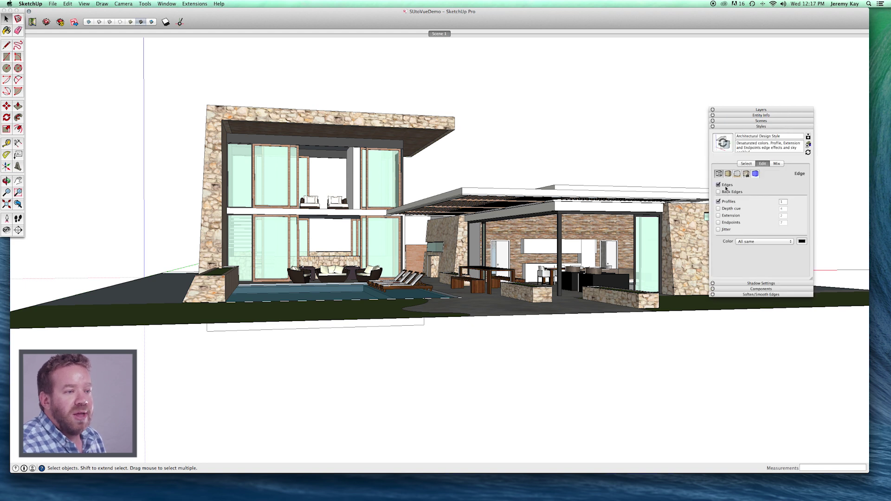
pyautogui.click(726, 187)
pyautogui.click(726, 203)
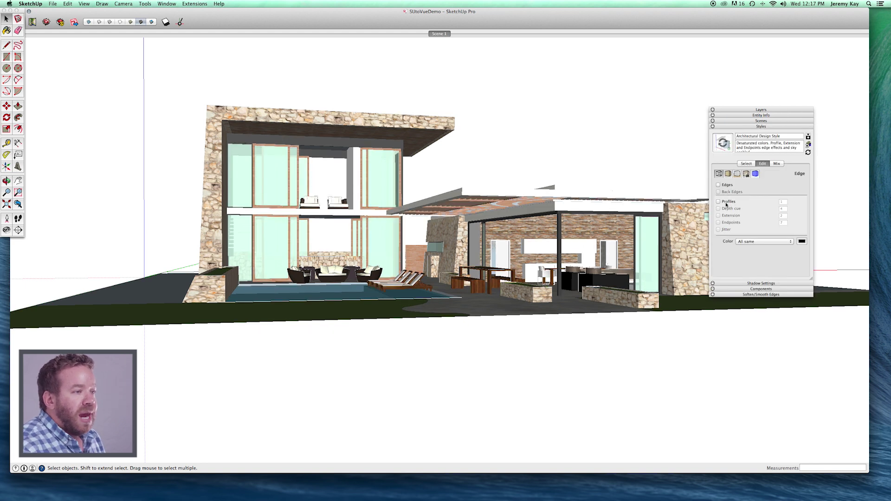
pyautogui.moveTo(732, 110); pyautogui.dragTo(813, 5)
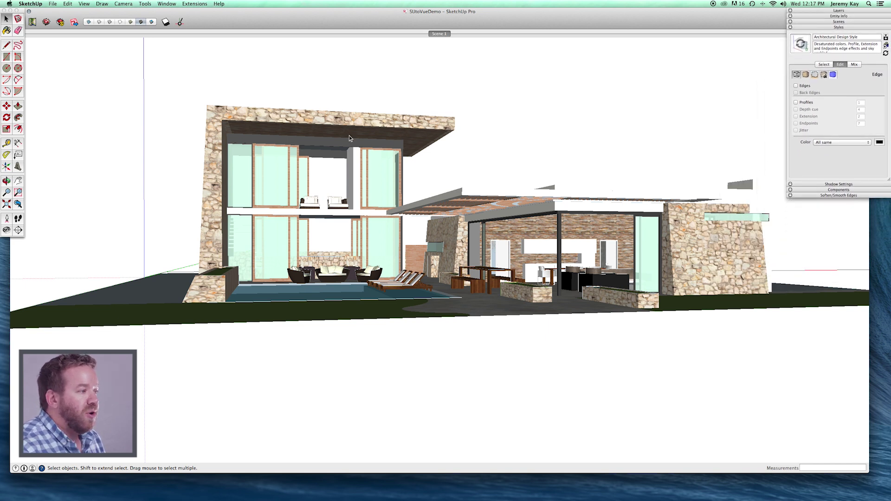
# Export the current view as a PNG named SketchUpRender at 4039 by 2000 pixels with anti-aliasing and a transparent background.
pyautogui.click(53, 4)
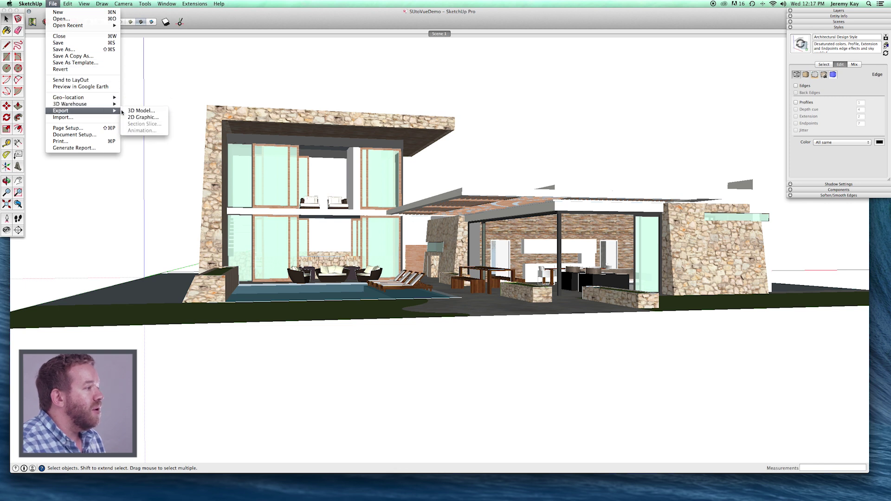
pyautogui.click(139, 116)
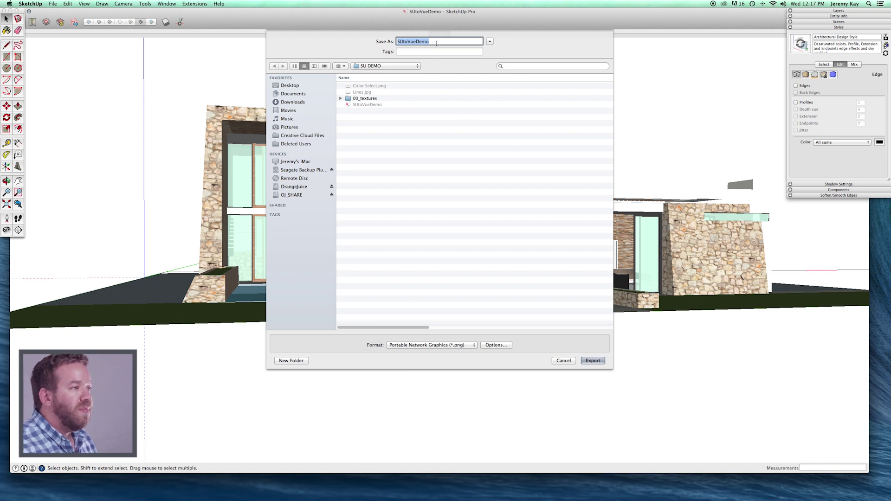
pyautogui.write('Sketch')
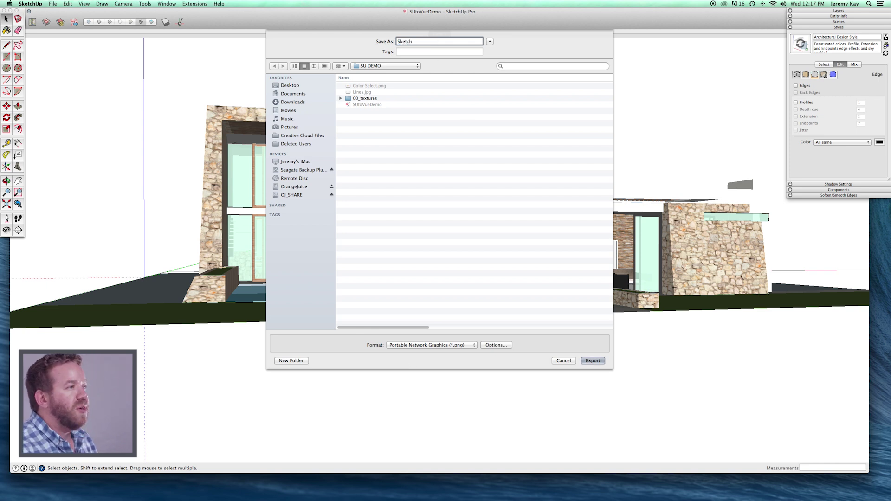
pyautogui.write('UpRender')
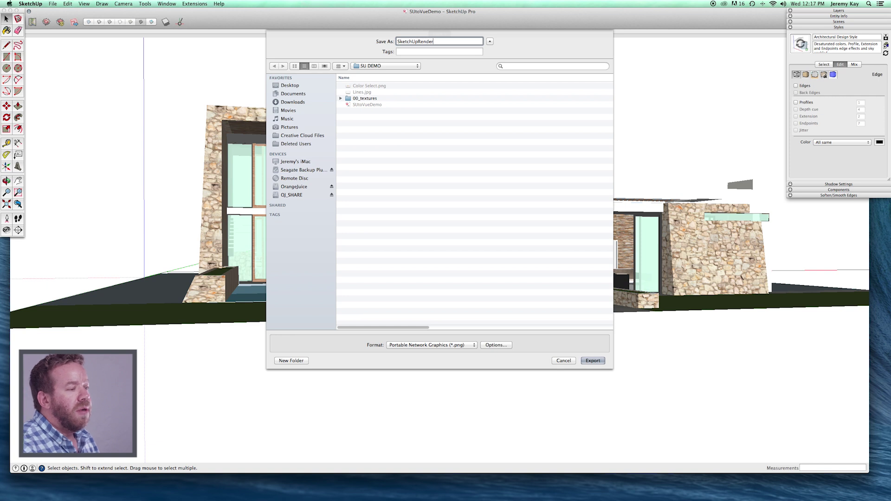
pyautogui.click(495, 345)
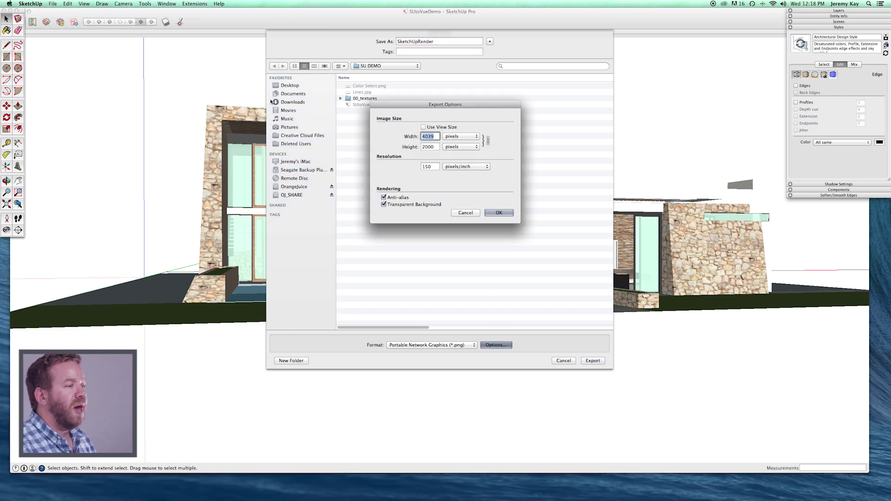
pyautogui.click(498, 212)
pyautogui.click(592, 361)
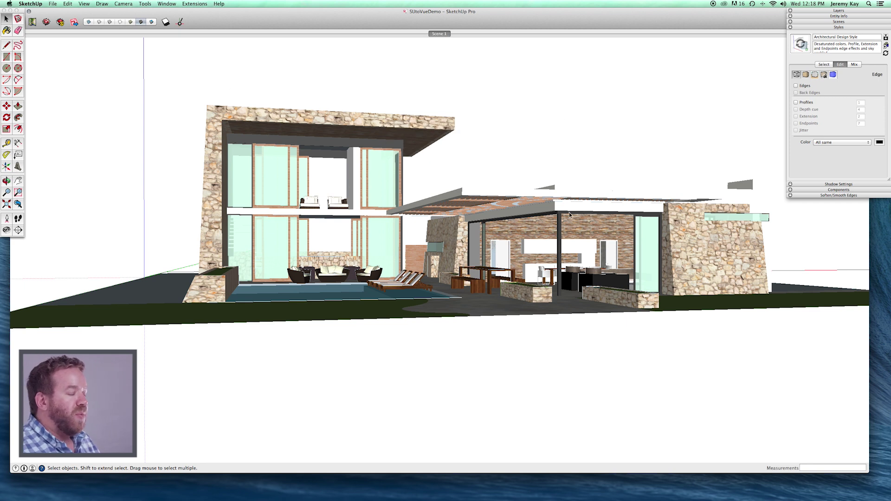
# Display the house model in the Hidden Line face style with Edges off and shadows on.
pyautogui.click(120, 22)
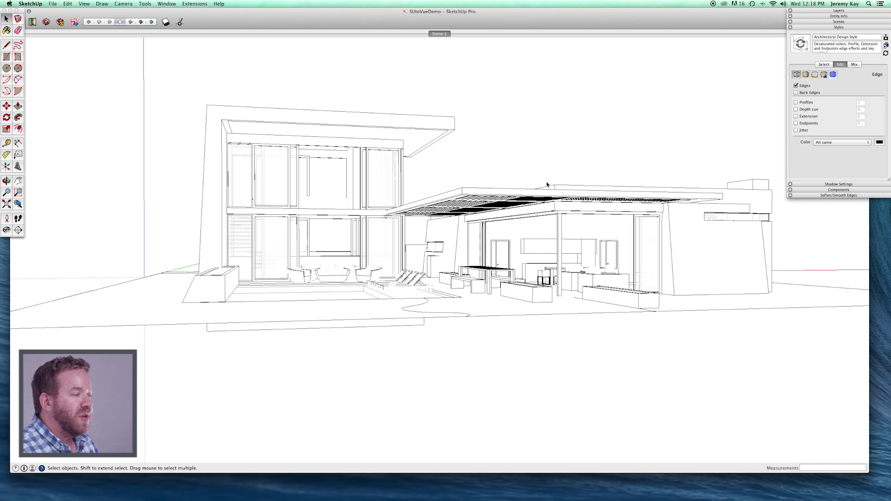
pyautogui.click(796, 86)
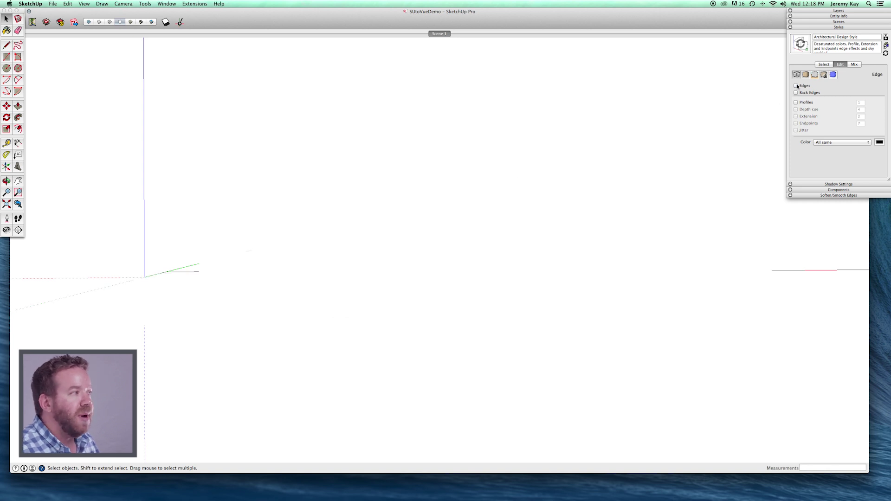
pyautogui.click(166, 22)
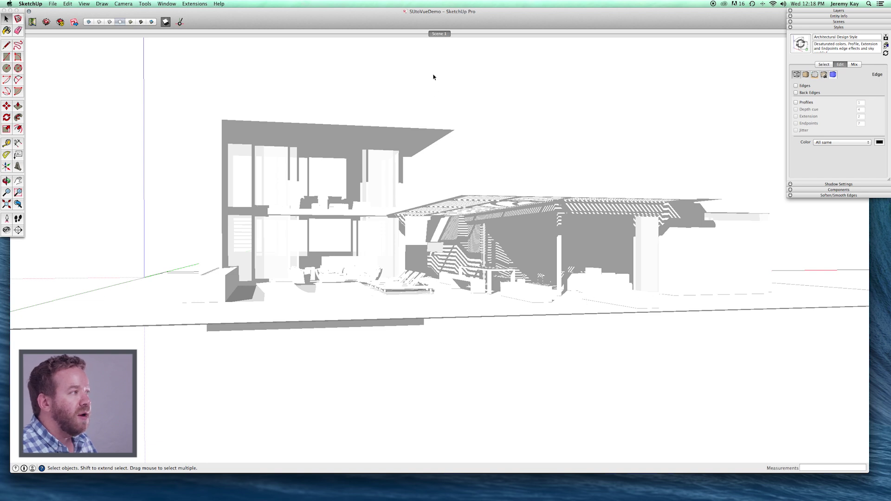
# Set the shadow time to 11:47 AM, the date to 05/09 and the Dark value to 42.
pyautogui.click(842, 184)
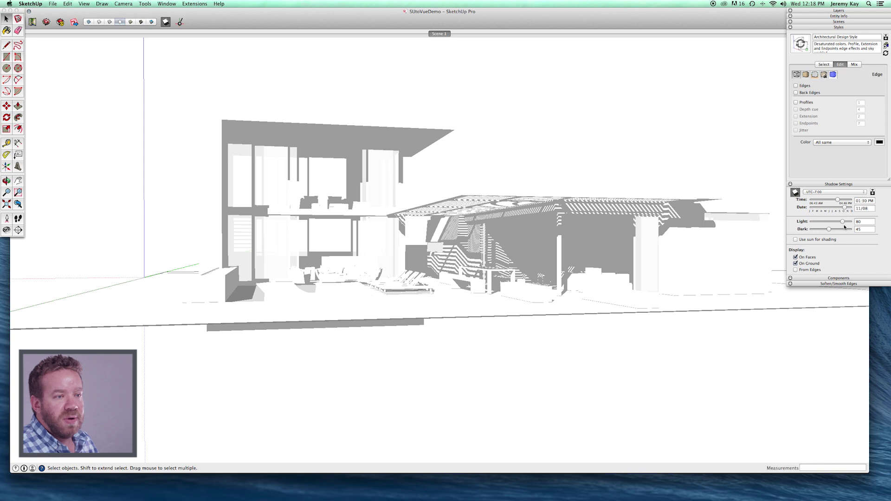
pyautogui.moveTo(843, 212)
pyautogui.mouseDown()
pyautogui.moveTo(822, 207)
pyautogui.moveTo(833, 200)
pyautogui.moveTo(828, 230)
pyautogui.mouseUp()
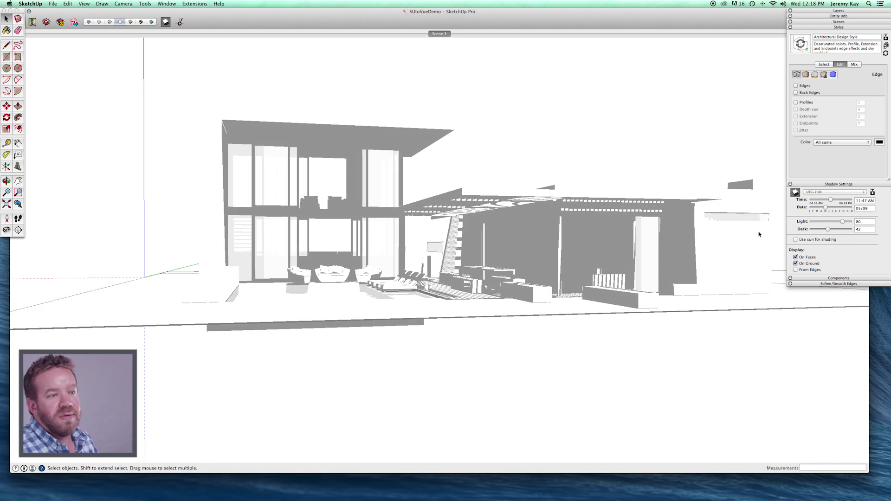
# Export the shadow-only view as a PNG image named SketchUpShadows in the SU DEMO folder.
pyautogui.click(75, 3)
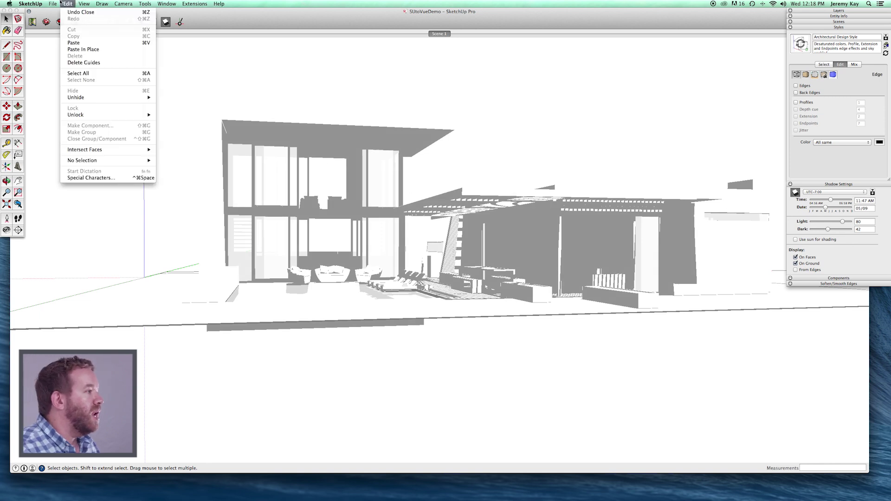
pyautogui.moveTo(53, 3)
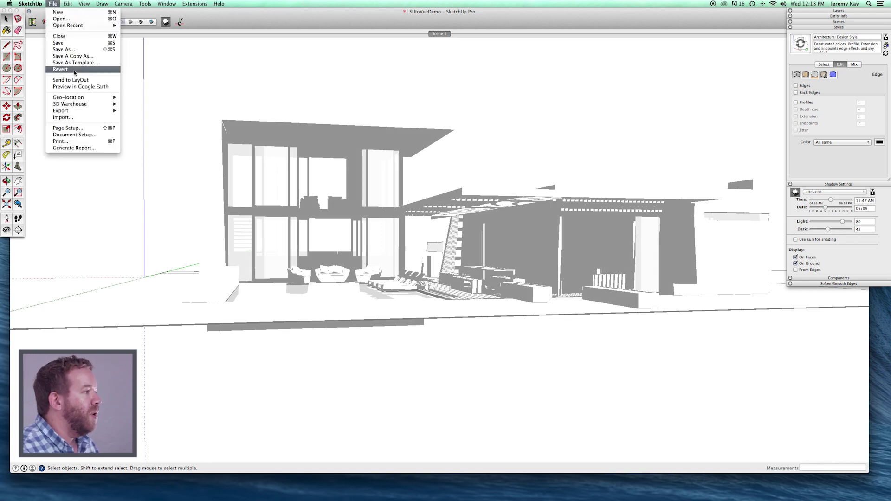
pyautogui.click(139, 110)
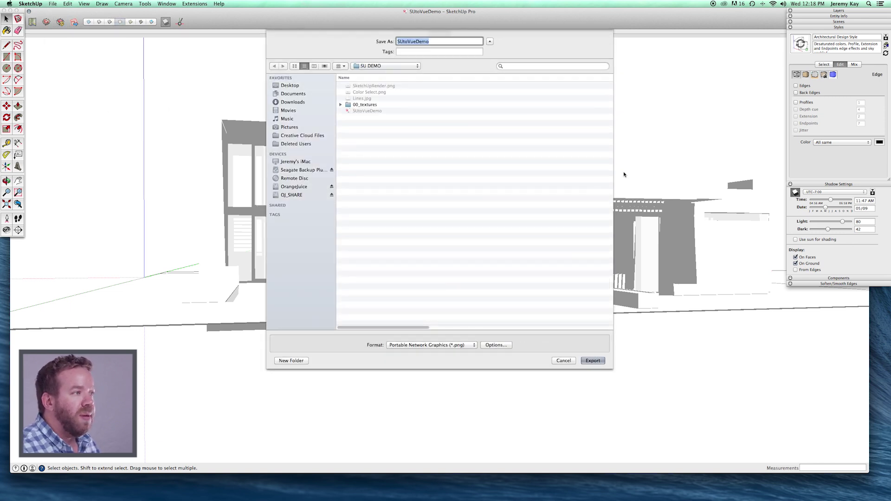
pyautogui.write('S')
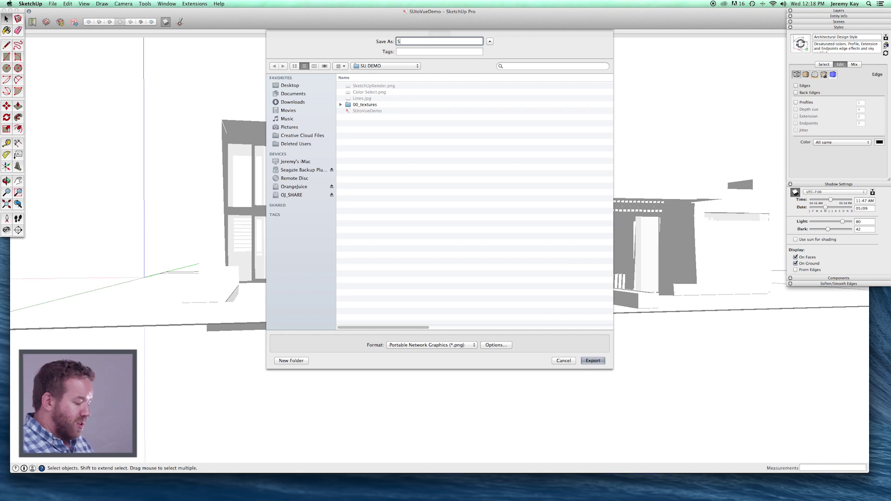
pyautogui.write('ketchUpSh')
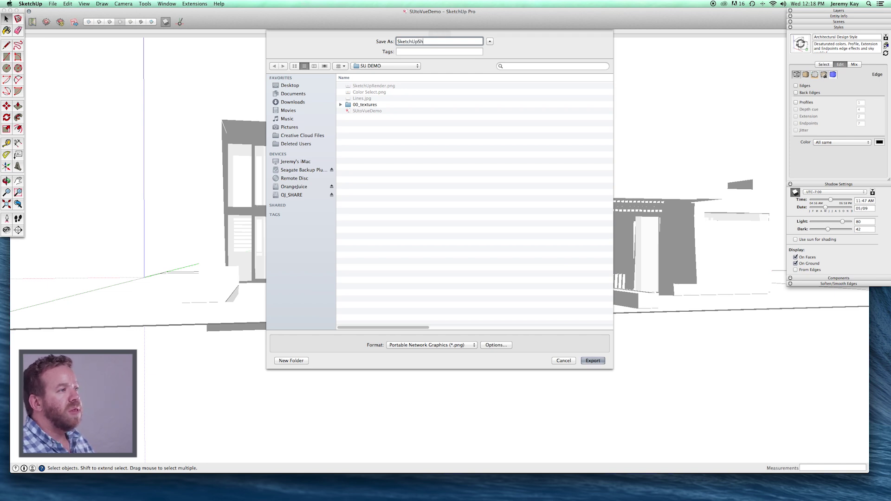
pyautogui.write('adows')
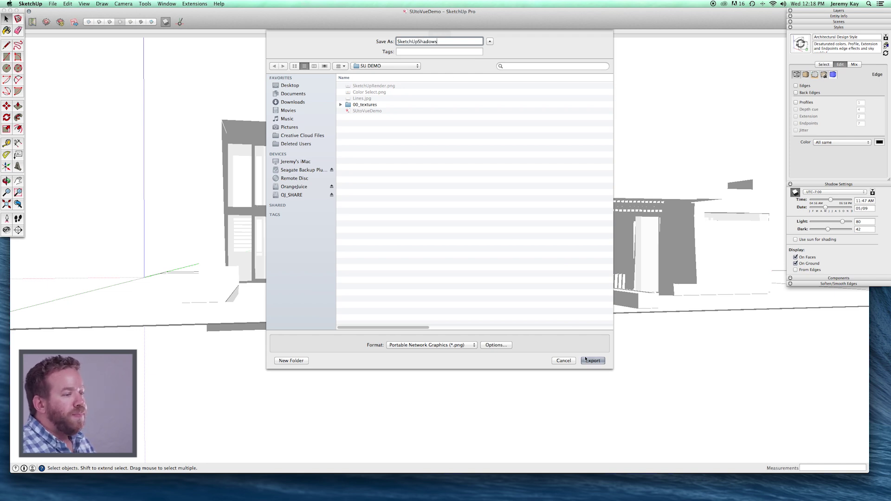
pyautogui.press('Return')
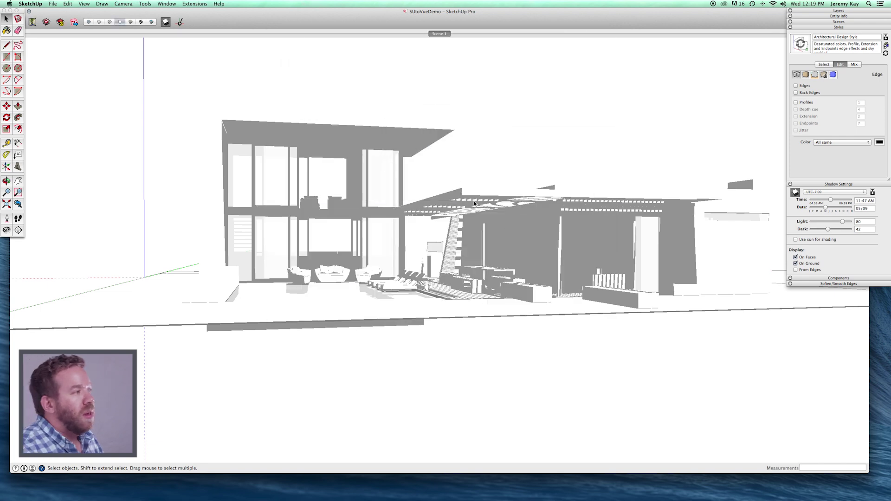
# Turn off shadows and return the model to the Shaded With Textures face style with Edges and Profiles on.
pyautogui.click(165, 22)
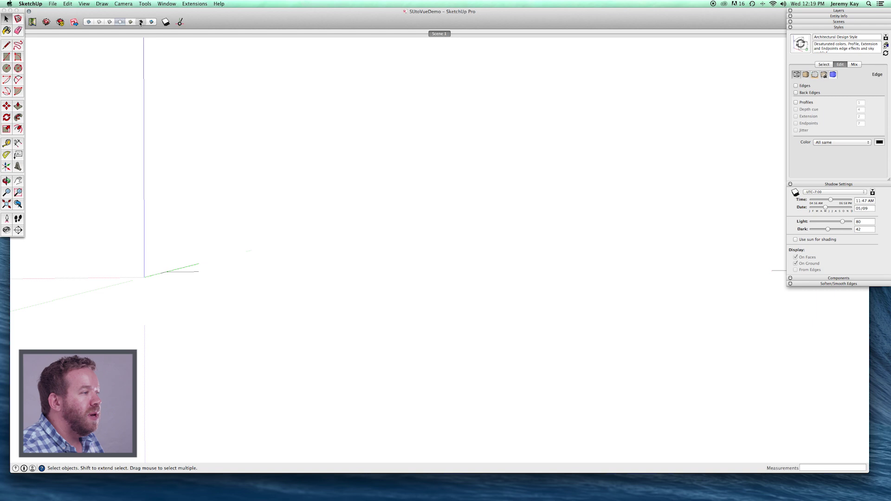
pyautogui.press('t')
pyautogui.click(796, 85)
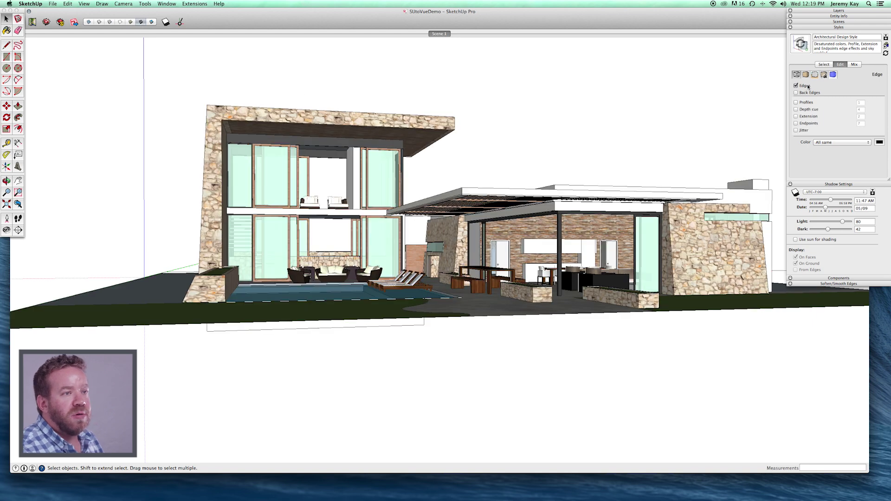
pyautogui.click(806, 104)
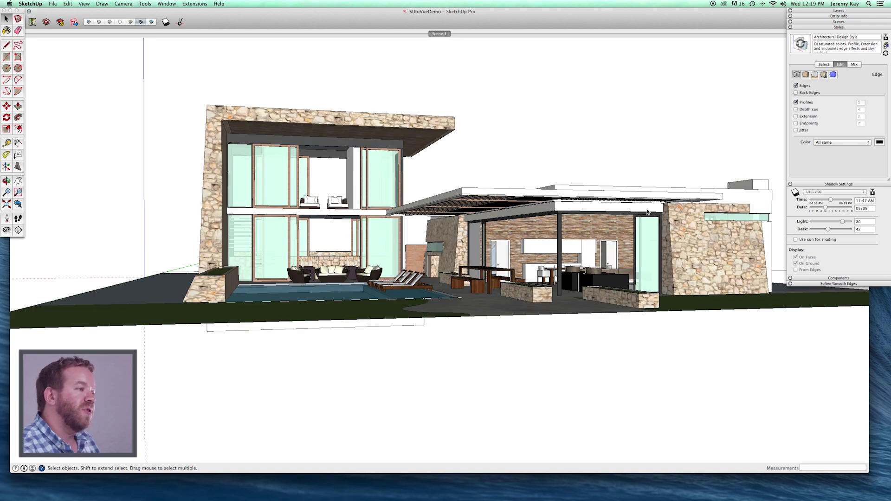
pyautogui.moveTo(647, 212); pyautogui.dragTo(392, 219, button='middle')
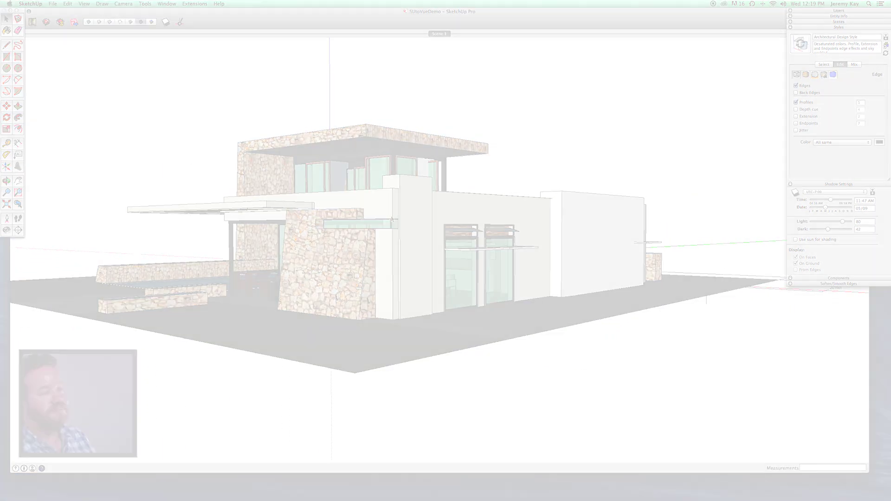